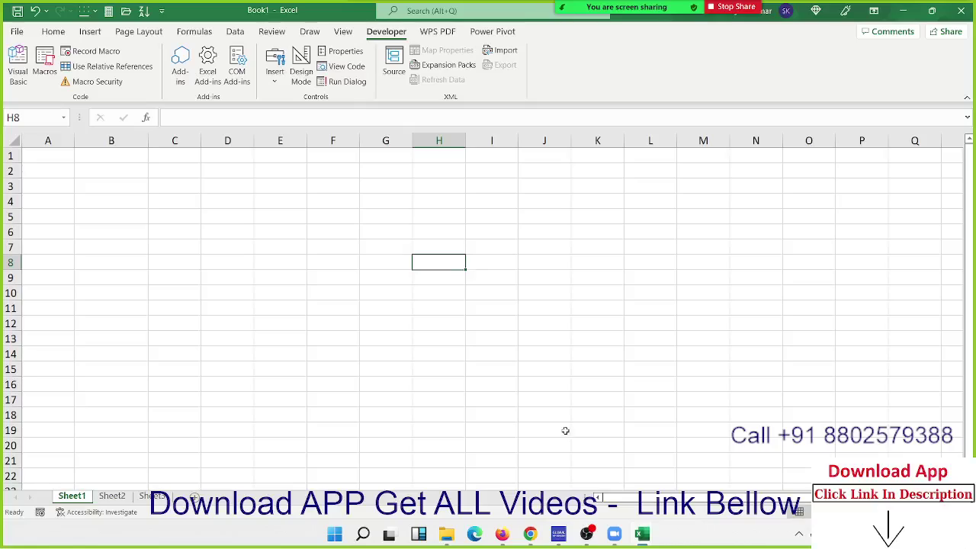
Step: Run the cl_file macro from the list of available macros
click(557, 368)
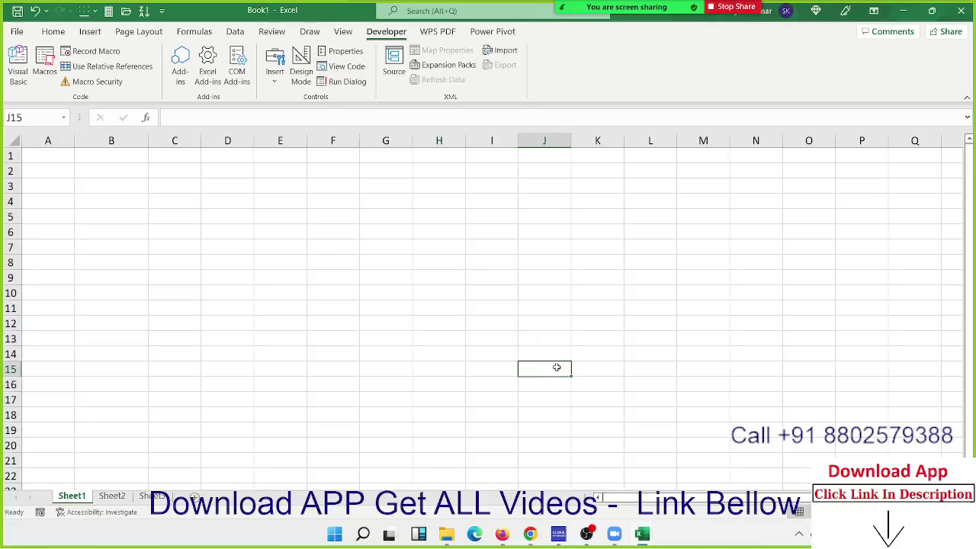
click(139, 186)
click(44, 67)
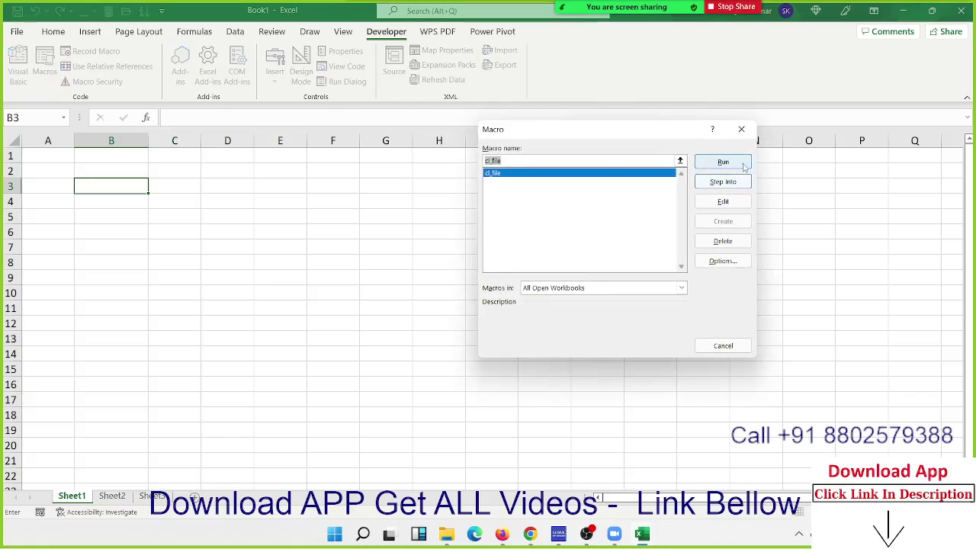
double_click(580, 175)
Step: Enter the label 'Macros' in cell D3
click(244, 189)
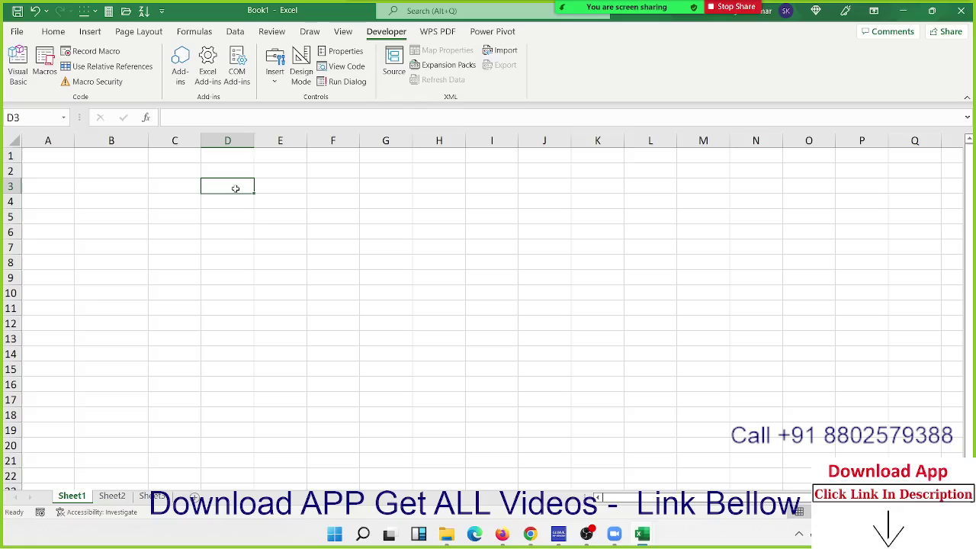
text(MA)
key(BackSpace)
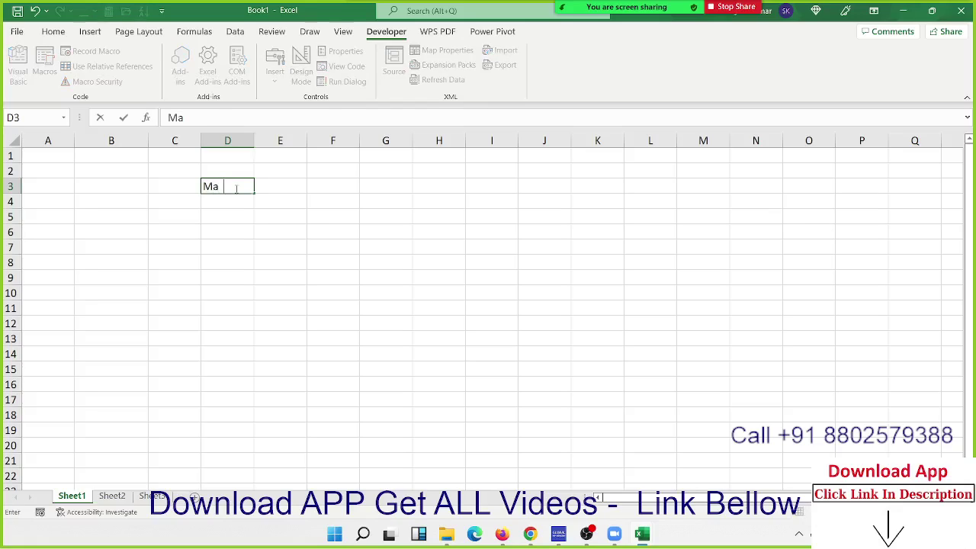
text(os)
key(Right)
key(Right)
Step: Enter 'Public Macros' in F4 and widen column F to fit it
key(Down)
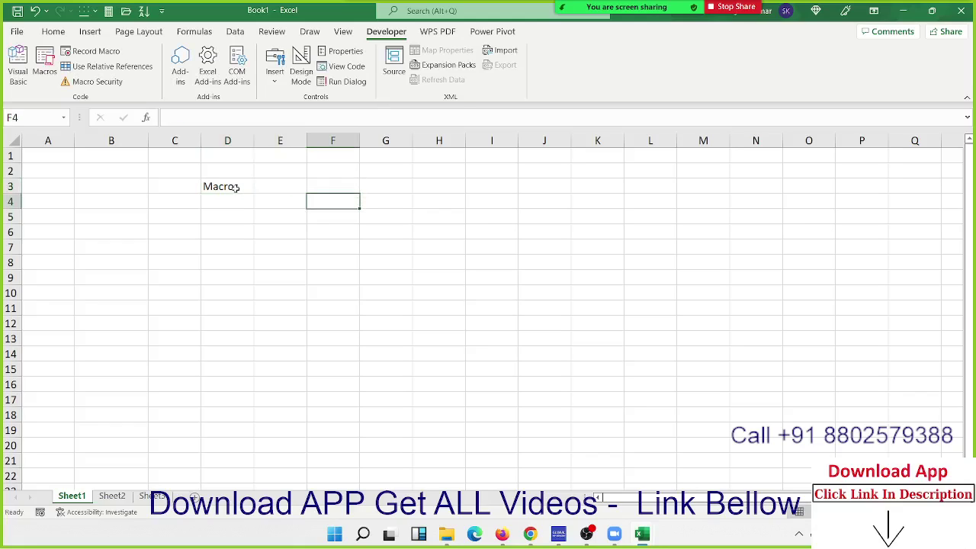
text(Pu)
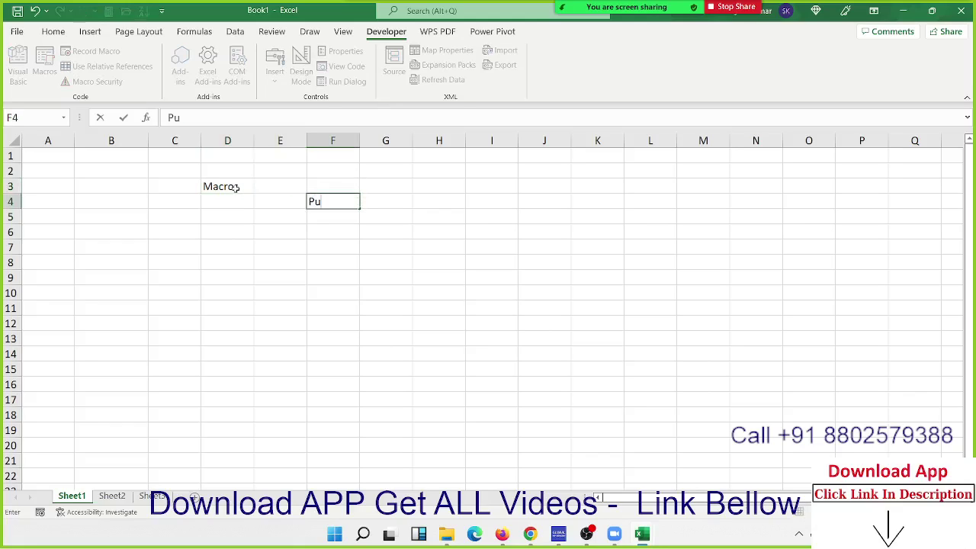
text(blio)
key(BackSpace)
key(BackSpace)
text(Mac)
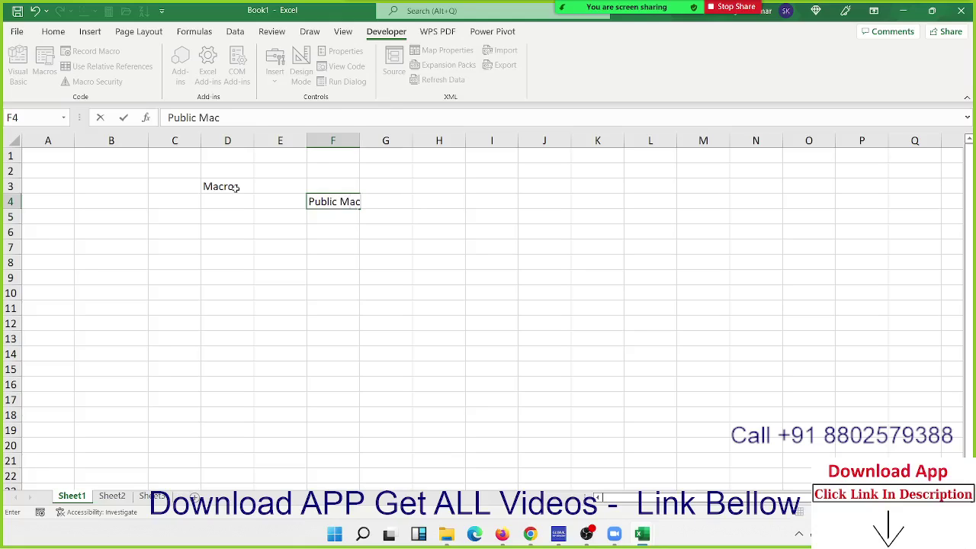
text(ros)
key(Return)
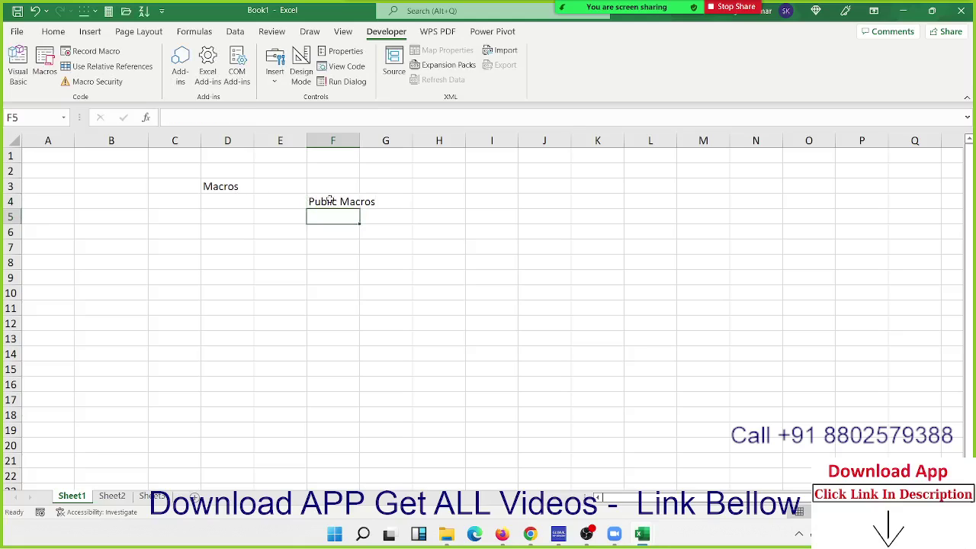
drag(358, 135, 378, 135)
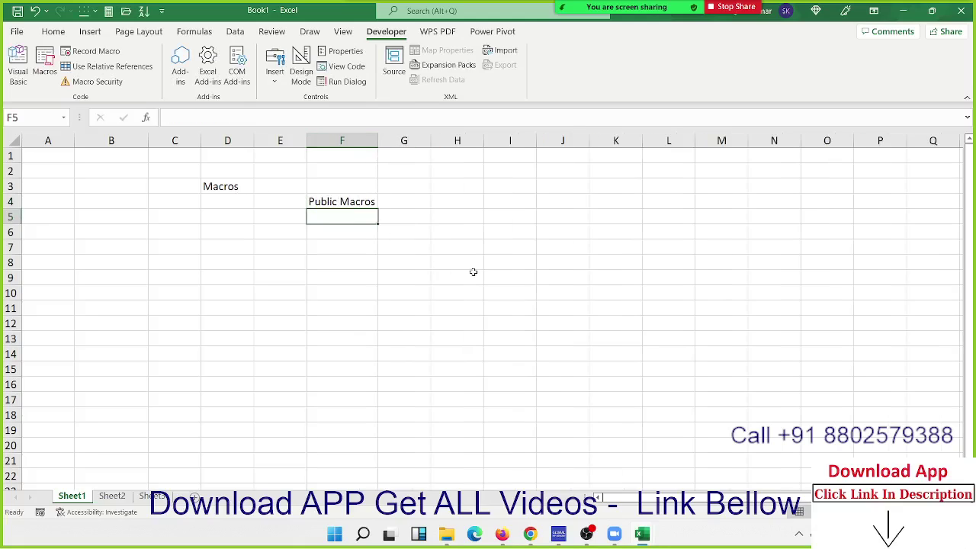
Step: Select H8:H9, then open and close the macro list without running anything
drag(473, 273, 473, 262)
click(47, 71)
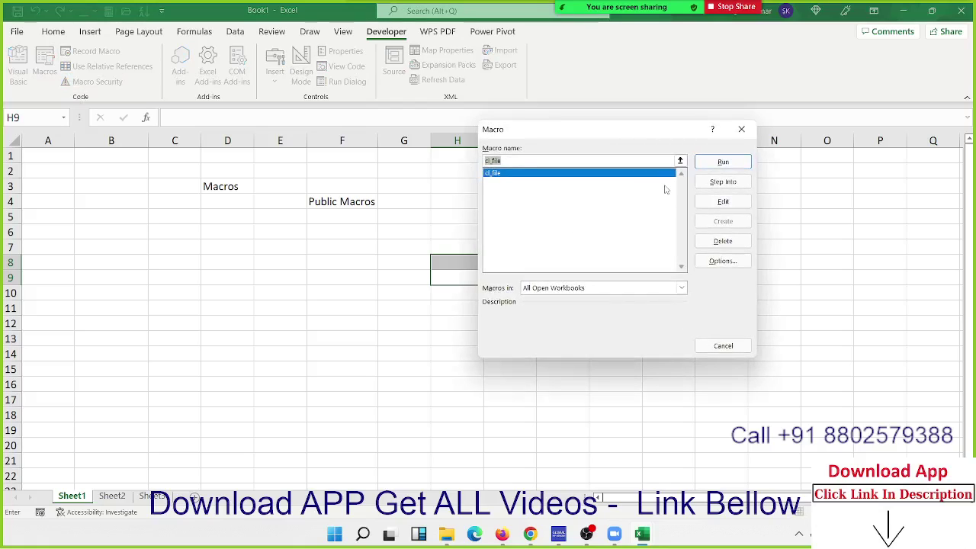
click(742, 129)
mouse_move(642, 534)
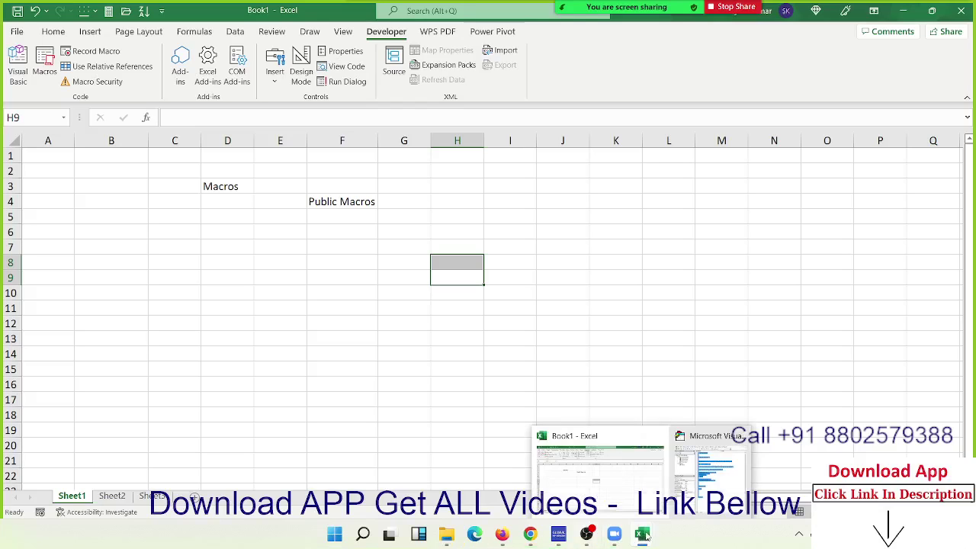
click(717, 462)
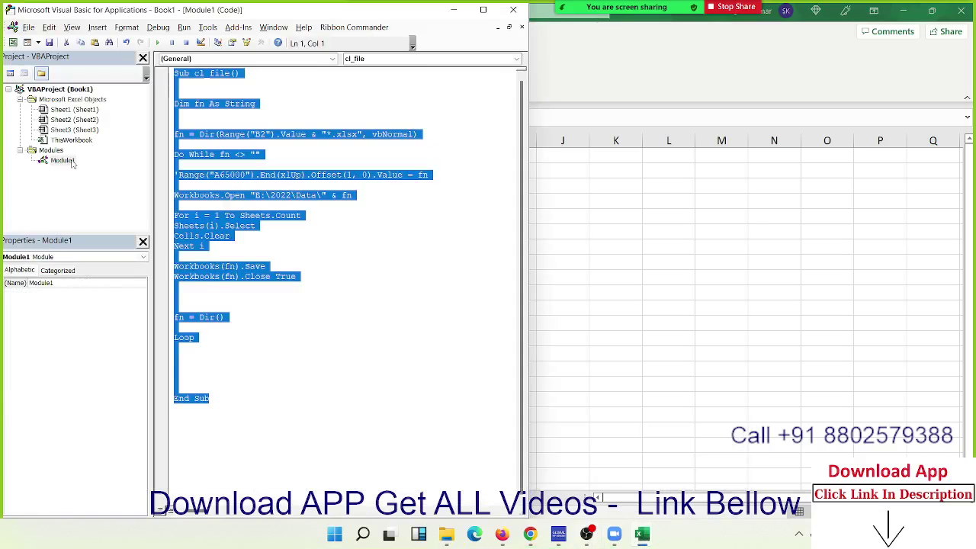
click(606, 269)
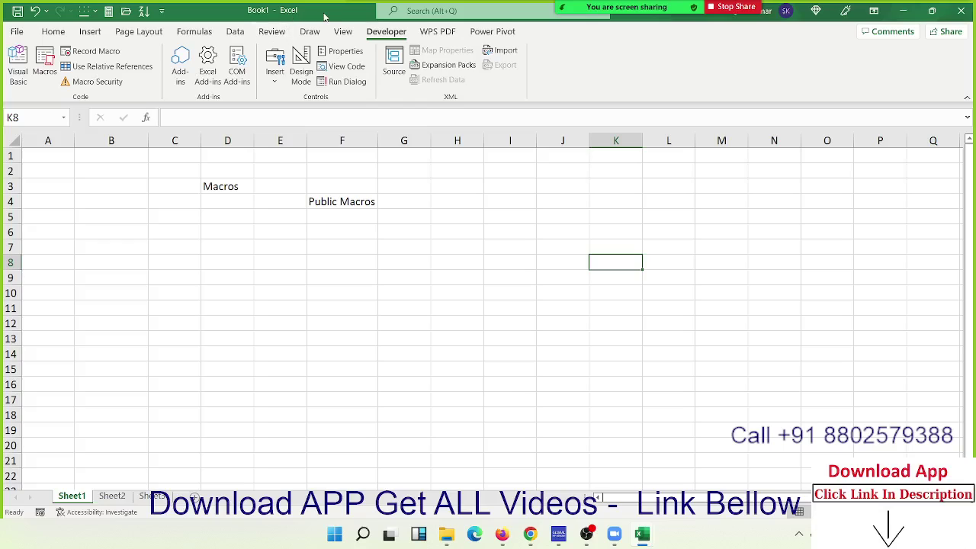
Step: Open and close the macro list, then show and close the meeting participants list
click(44, 65)
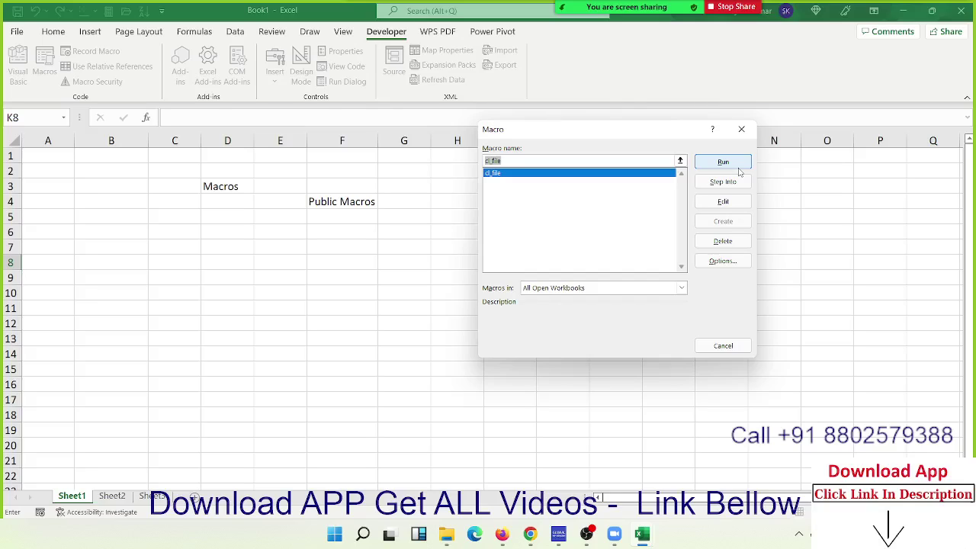
click(741, 129)
click(545, 5)
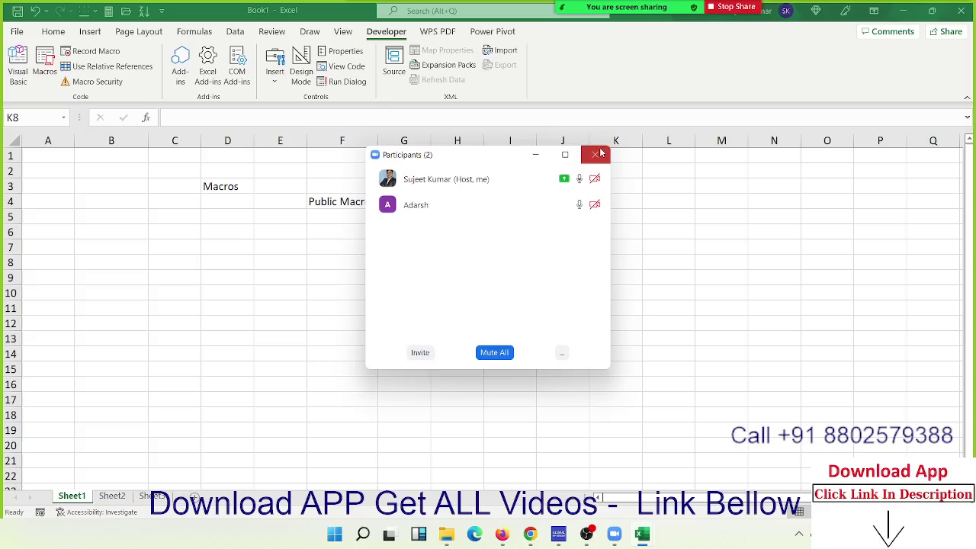
click(595, 154)
Step: Select F4 and H8, then create a new blank workbook with Ctrl+N
click(346, 200)
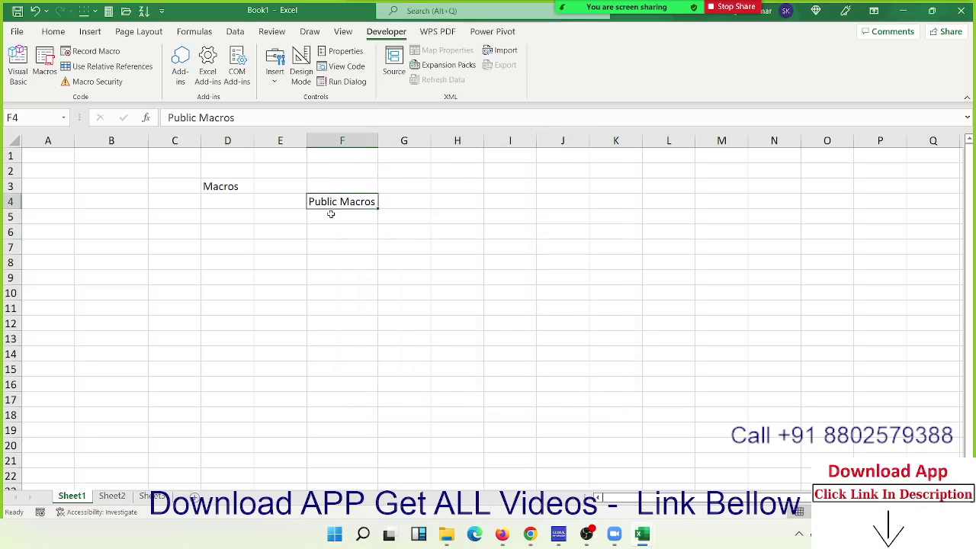
click(432, 262)
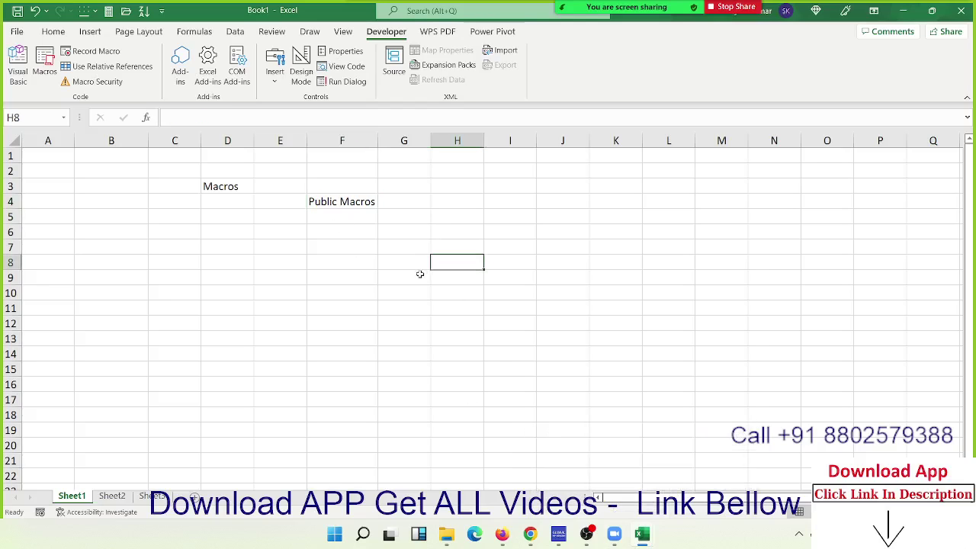
key(ctrl+n)
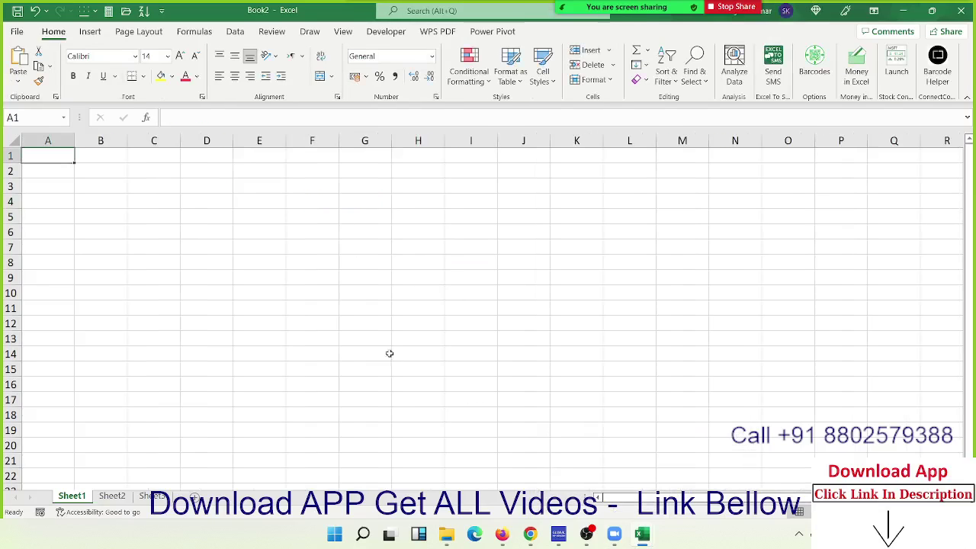
Step: Open and close Book2's Developer macro list, then minimize Book2 to return to Book1
click(386, 31)
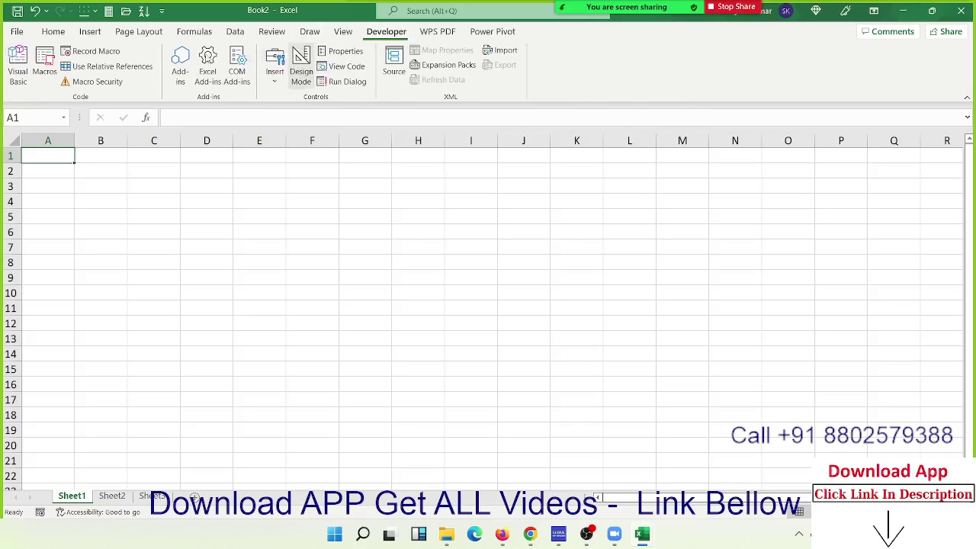
click(37, 77)
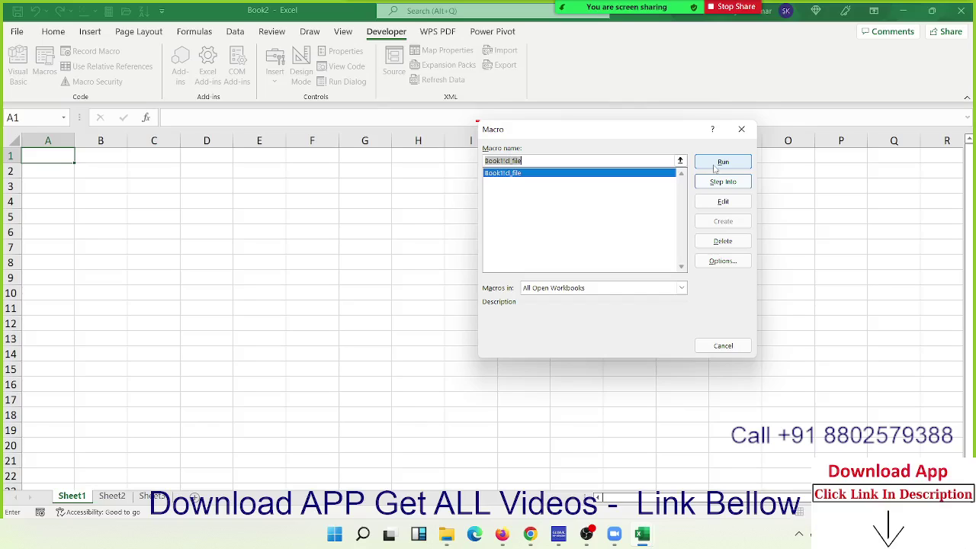
click(741, 129)
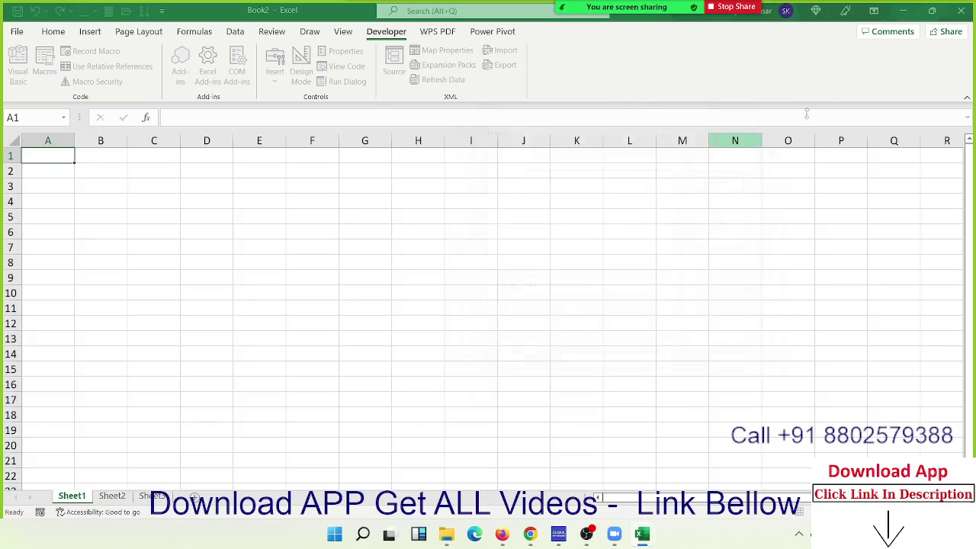
click(903, 11)
Step: Check the meeting participants list, then select cell E6 in Book1
click(483, 229)
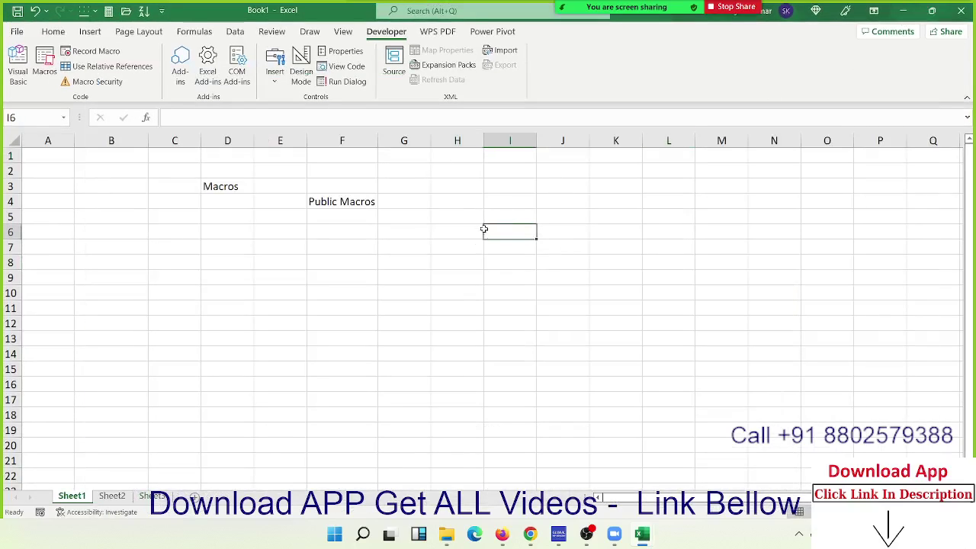
mouse_move(625, 8)
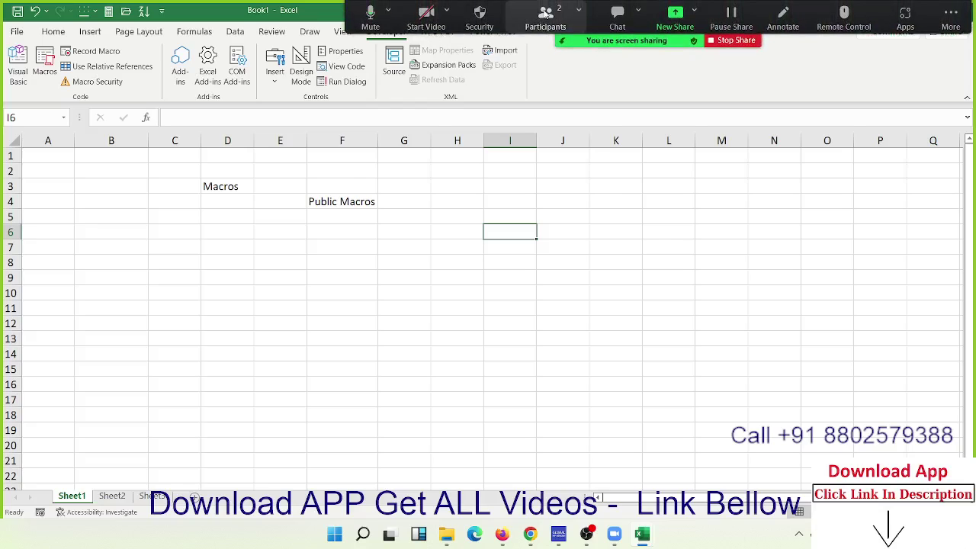
click(545, 15)
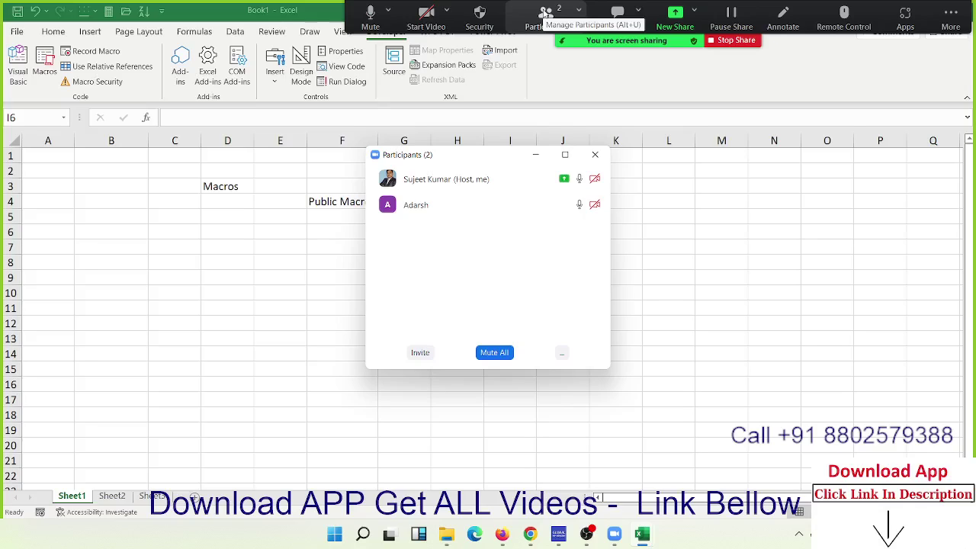
click(595, 155)
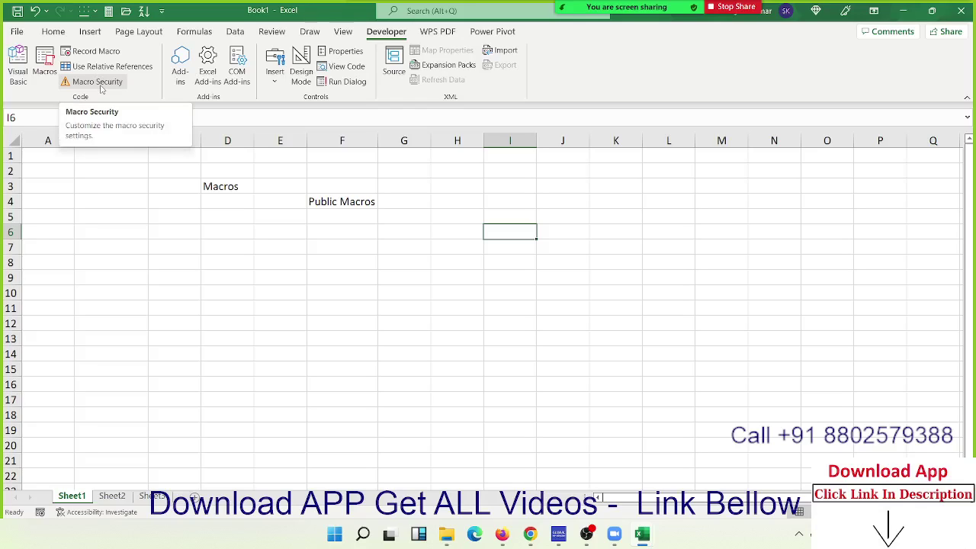
click(266, 228)
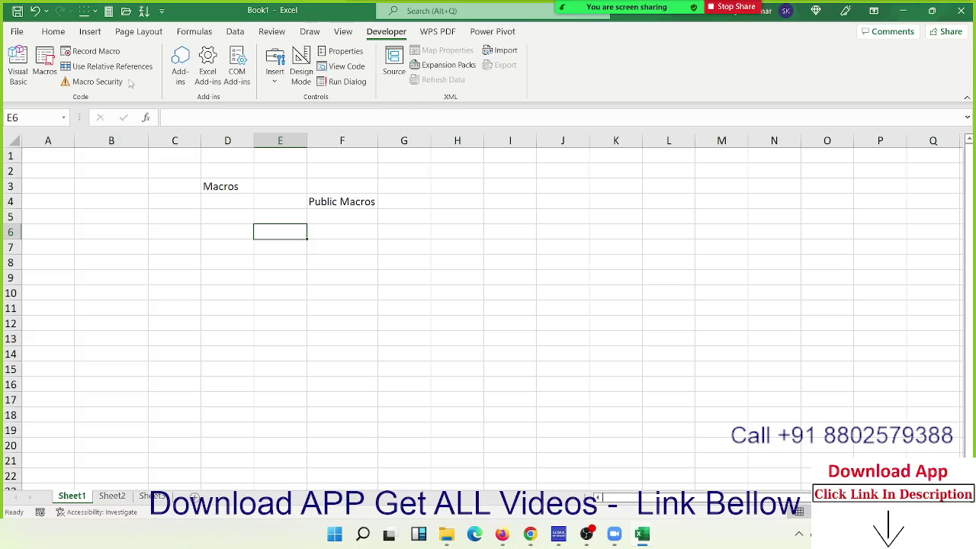
mouse_move(639, 540)
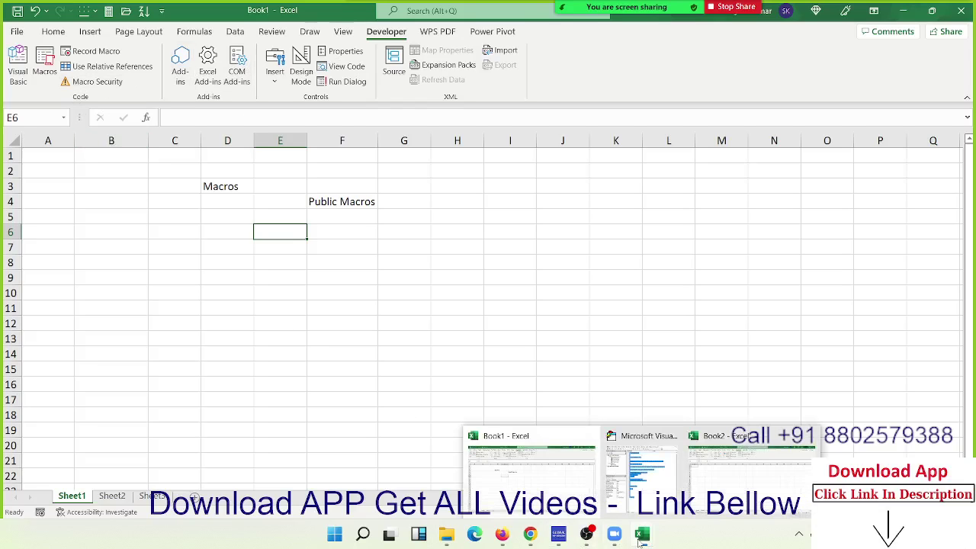
click(751, 473)
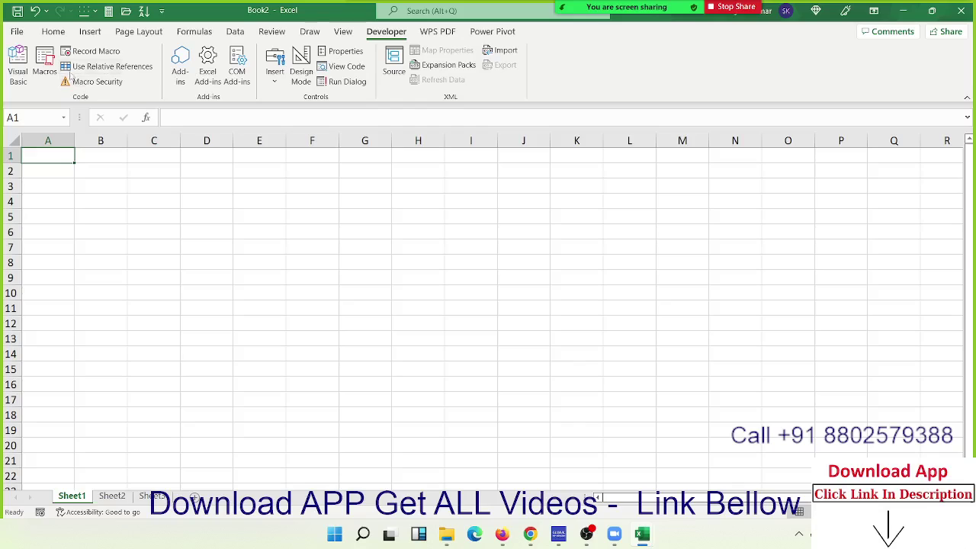
click(45, 64)
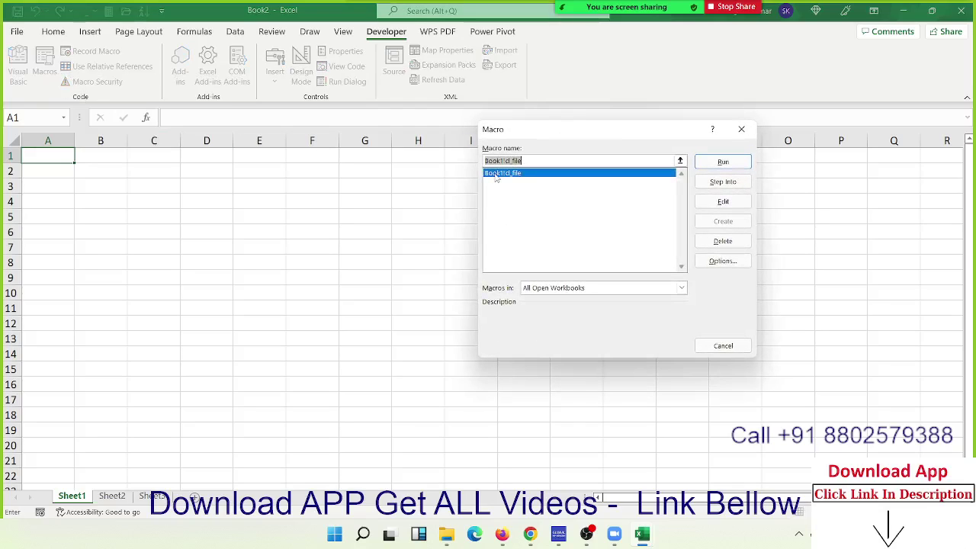
click(741, 129)
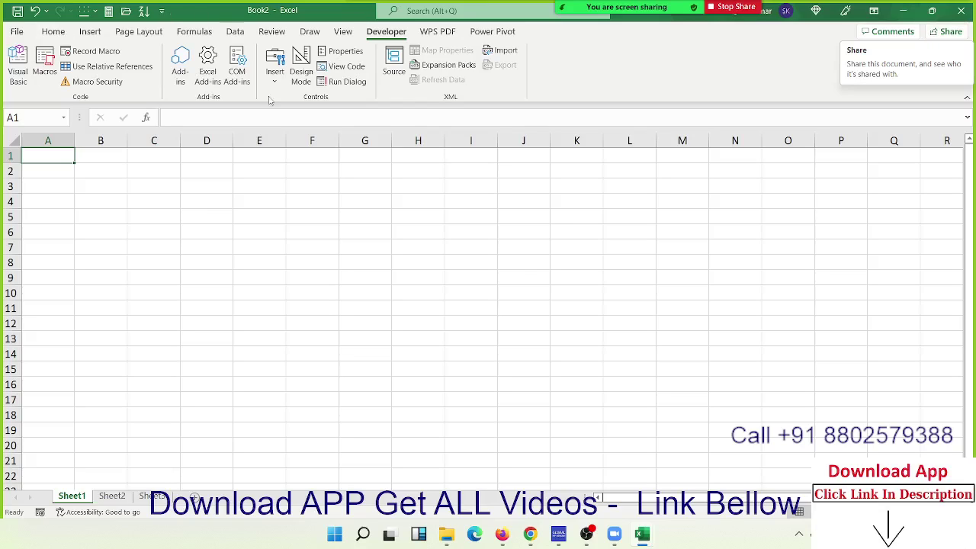
click(903, 17)
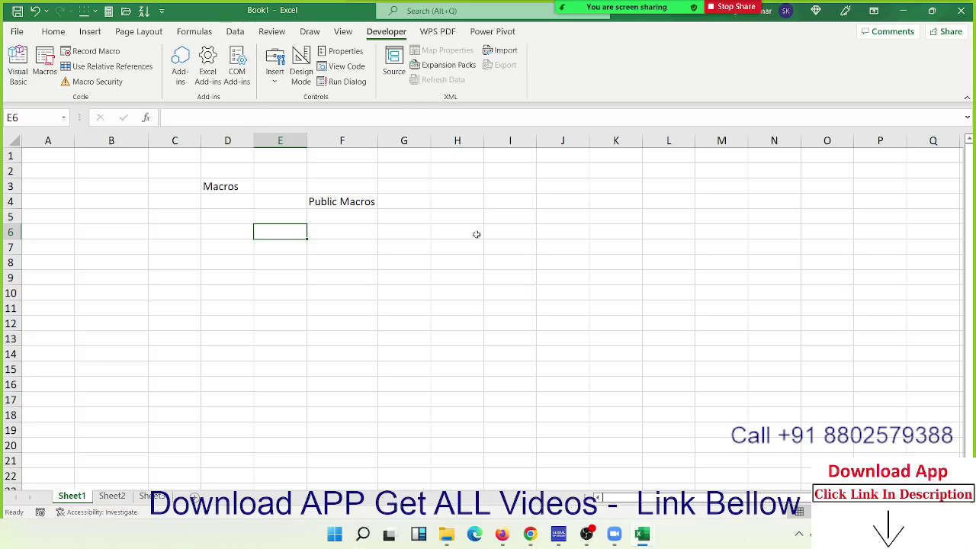
Step: Switch to the Home tab and select F4, F6, then F7 for the next macro type
click(371, 305)
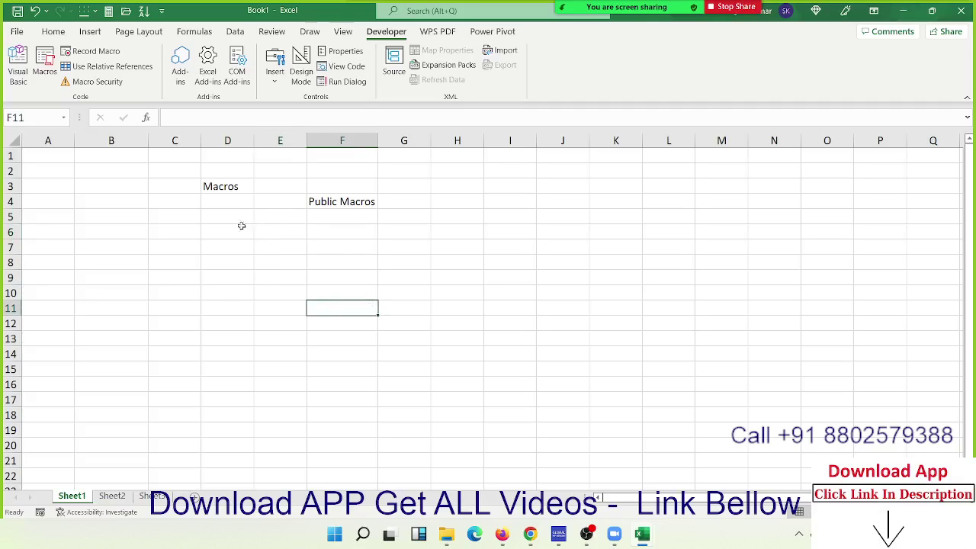
click(53, 31)
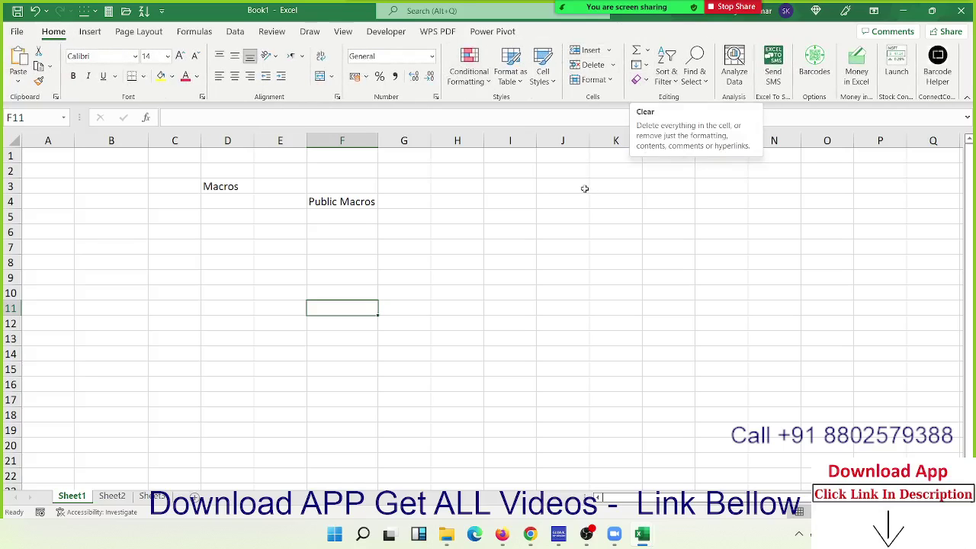
click(338, 201)
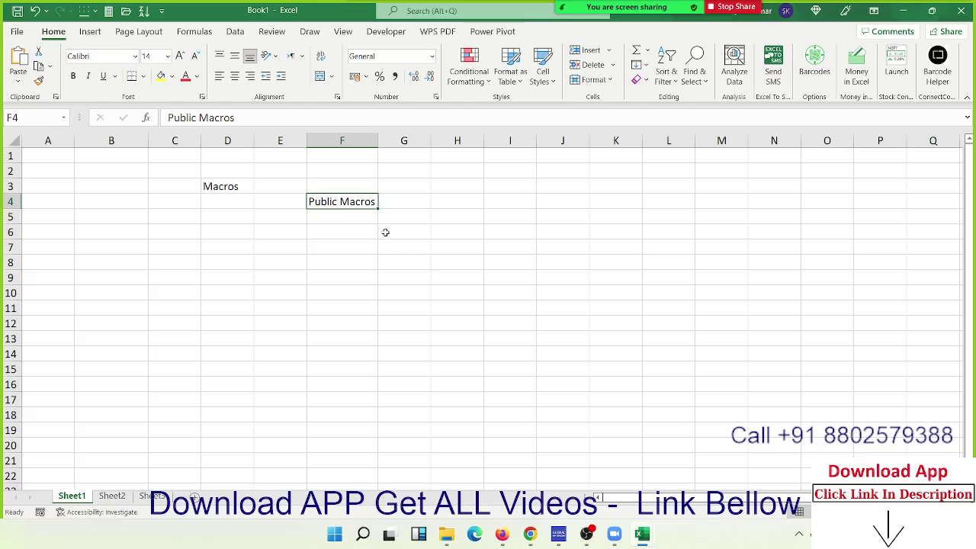
click(347, 236)
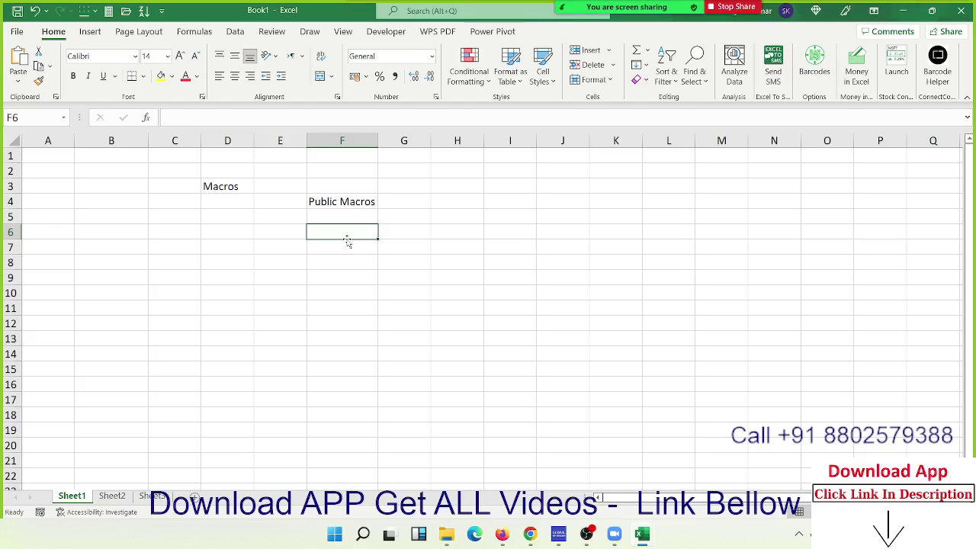
click(345, 250)
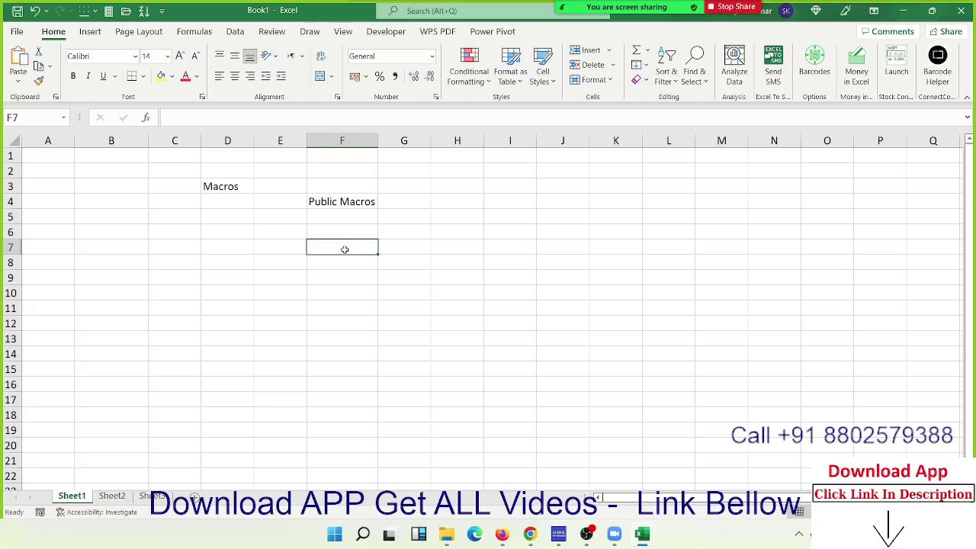
Step: Enter 'Personal Macros' in cell F7 and reselect it
text(Person)
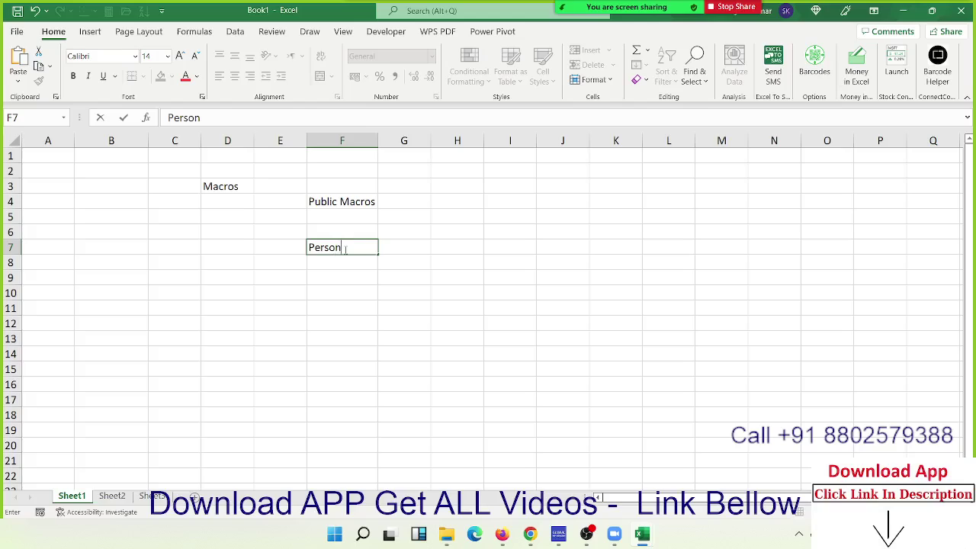
text(al MAcros)
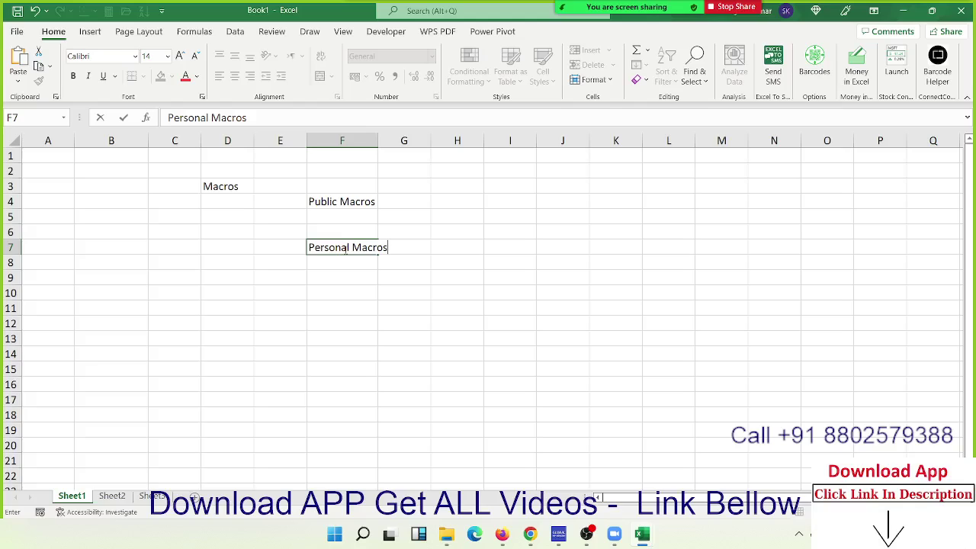
key(Return)
click(345, 250)
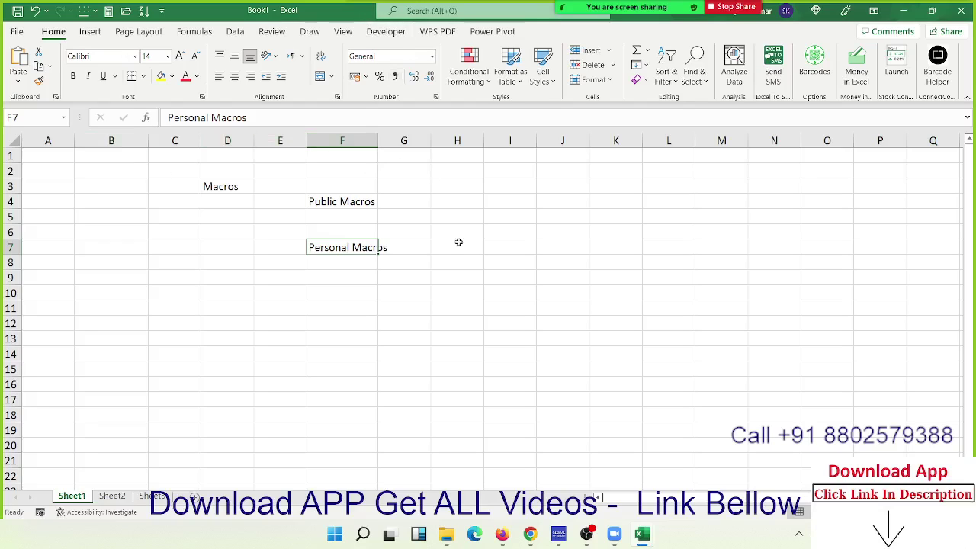
Step: Review Record Macro storing in This Workbook, cancel without recording, then select F8
click(387, 32)
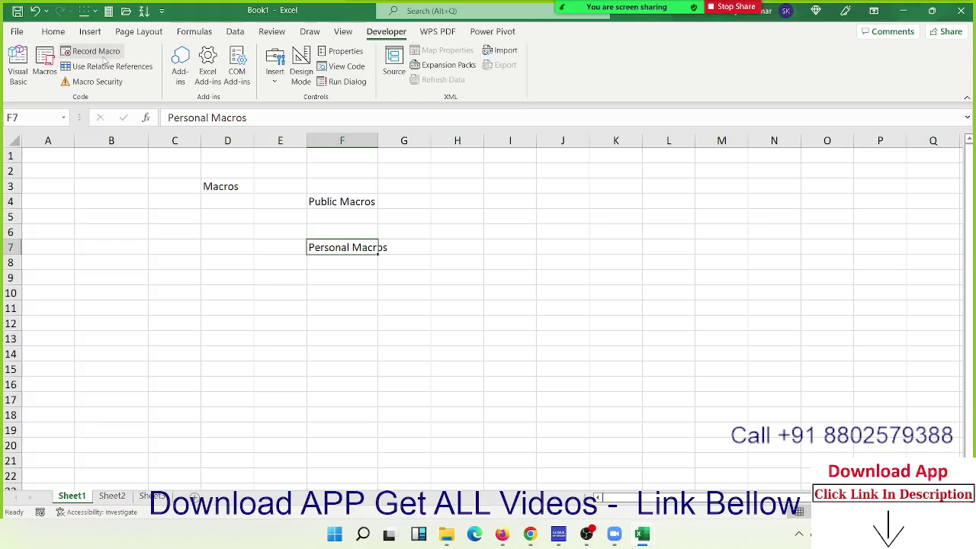
click(90, 51)
click(529, 245)
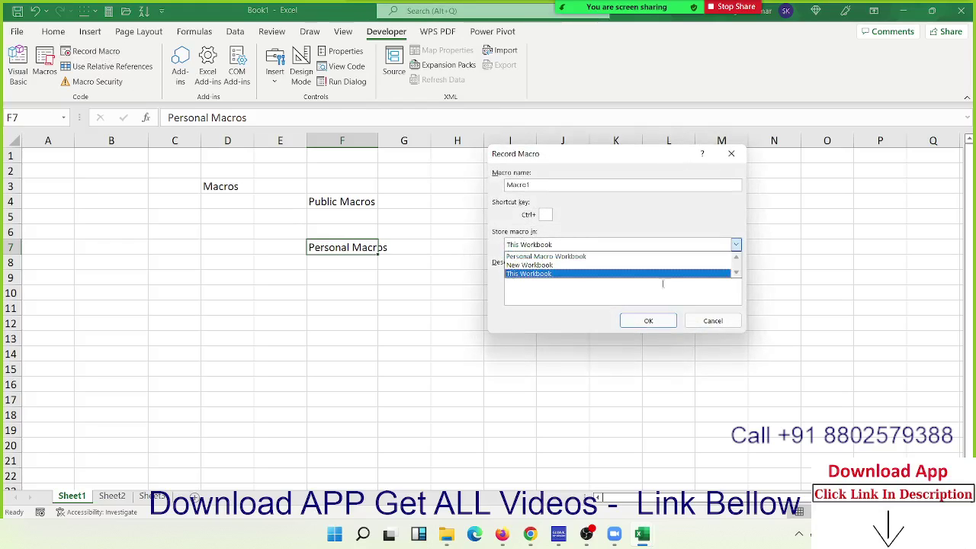
click(728, 315)
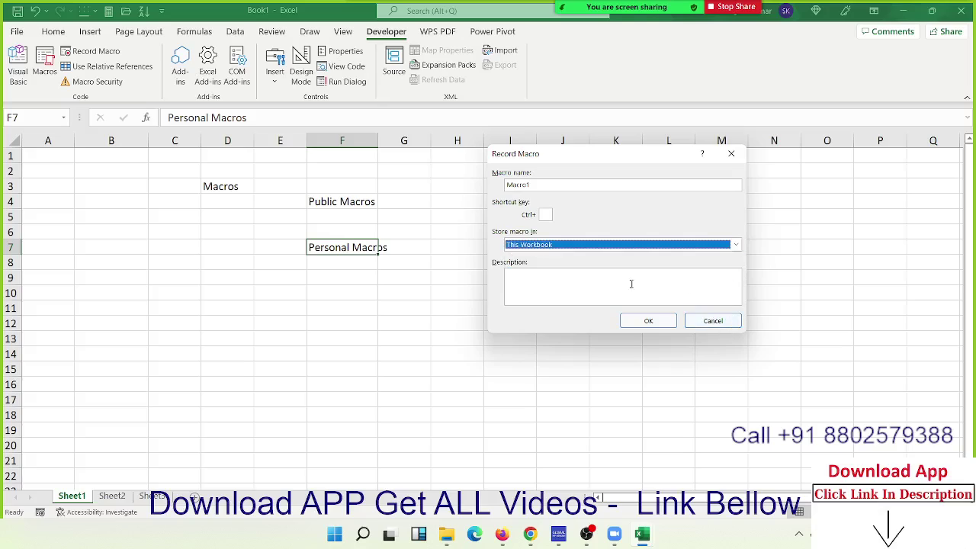
click(713, 322)
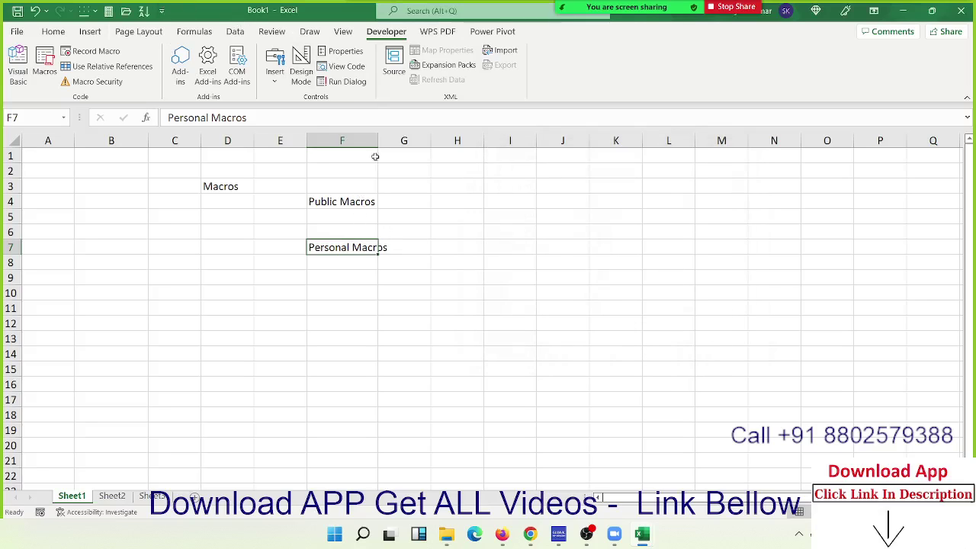
click(366, 261)
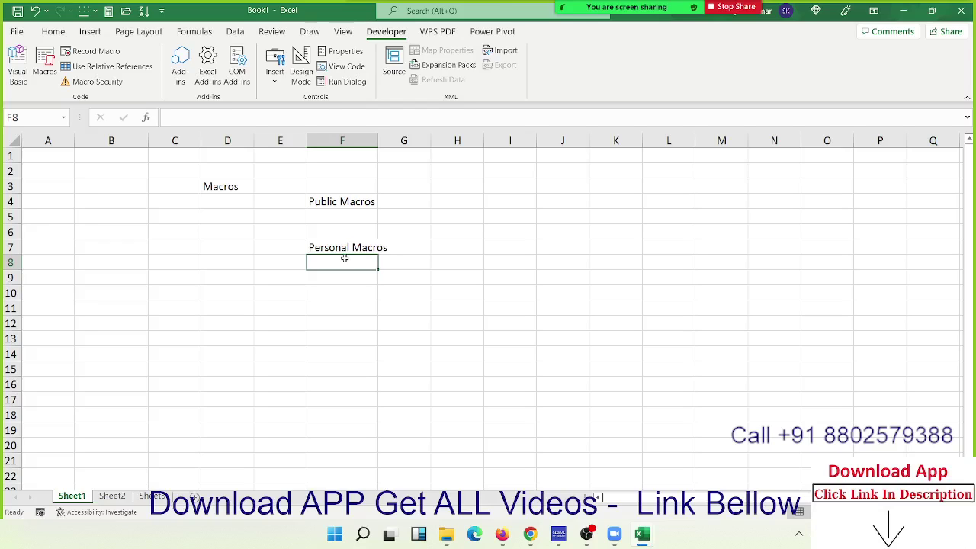
click(18, 64)
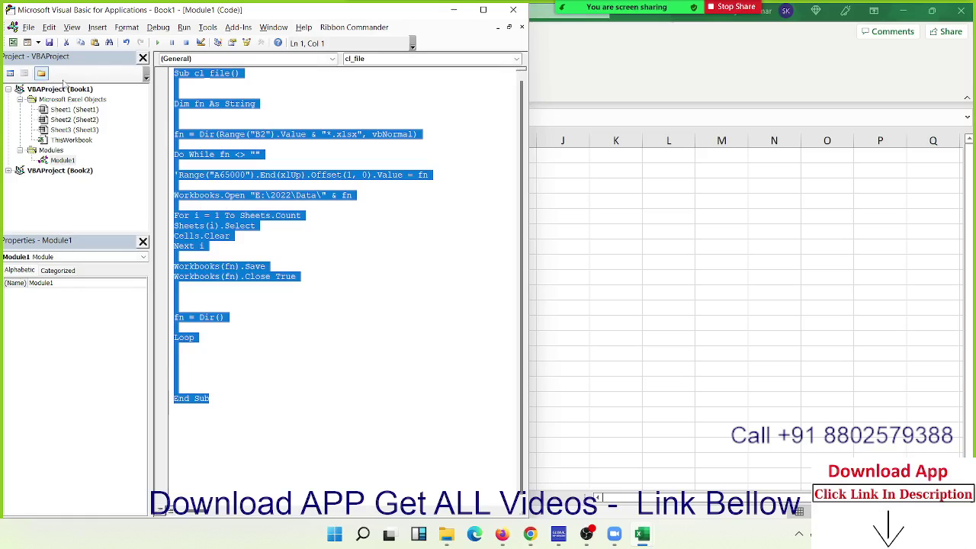
click(568, 213)
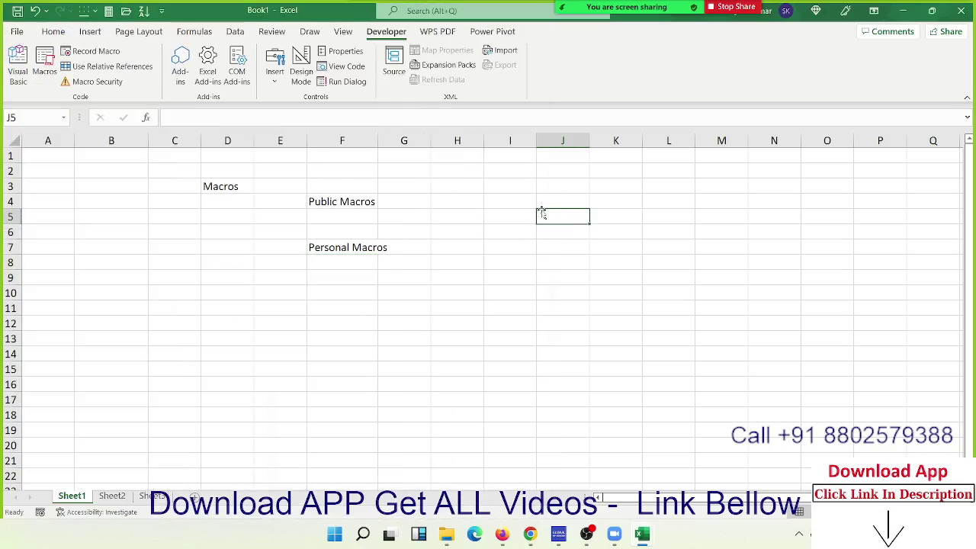
click(44, 65)
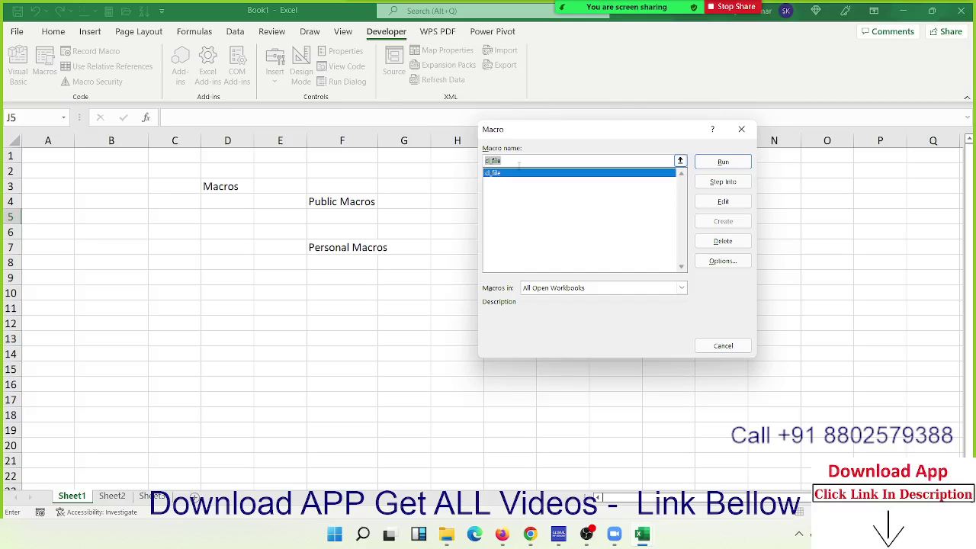
click(741, 129)
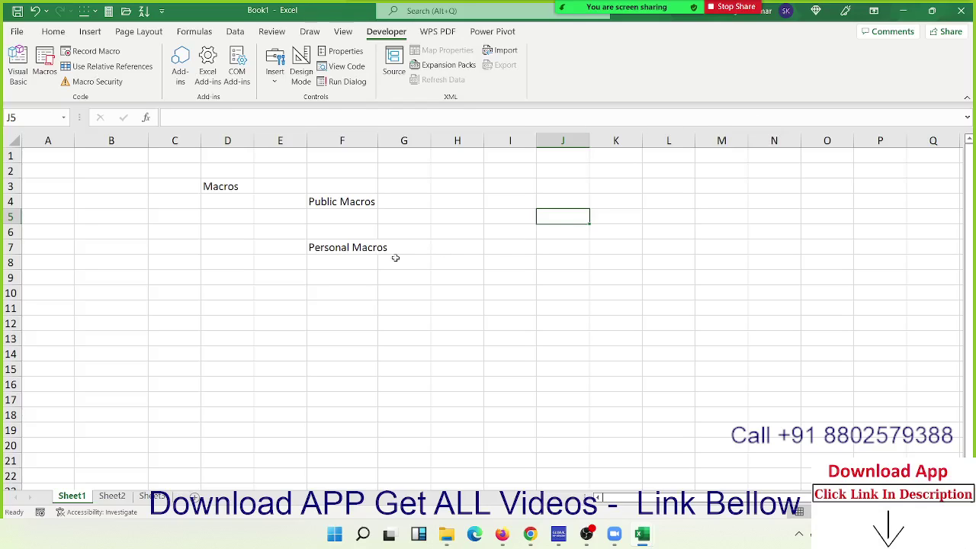
Step: AutoFit column F to Personal Macros, then select F4:H4 and F7:G7
click(363, 247)
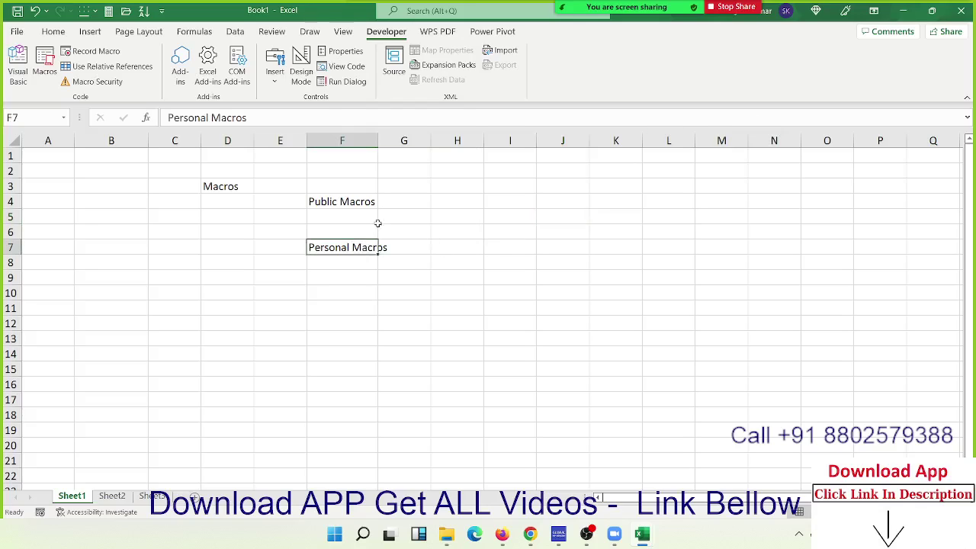
double_click(378, 141)
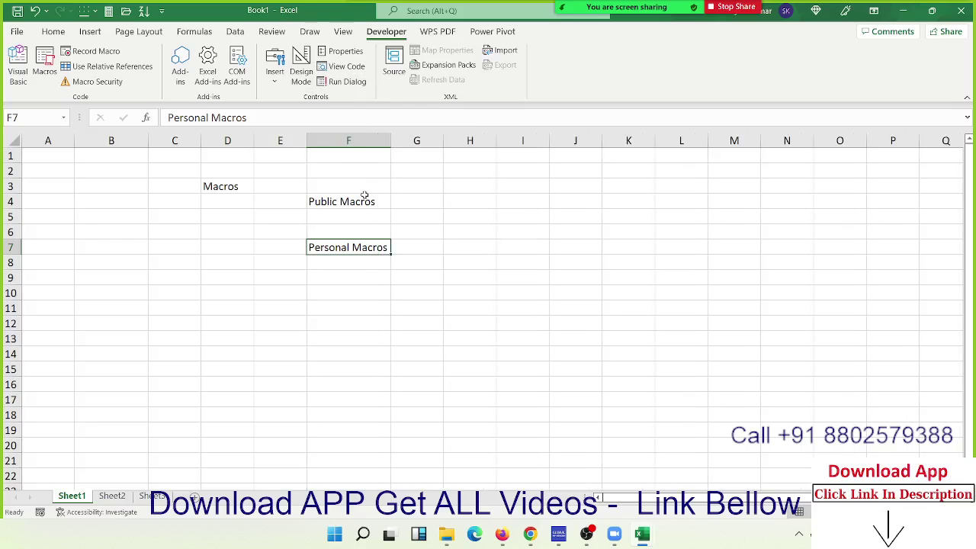
drag(365, 198, 495, 204)
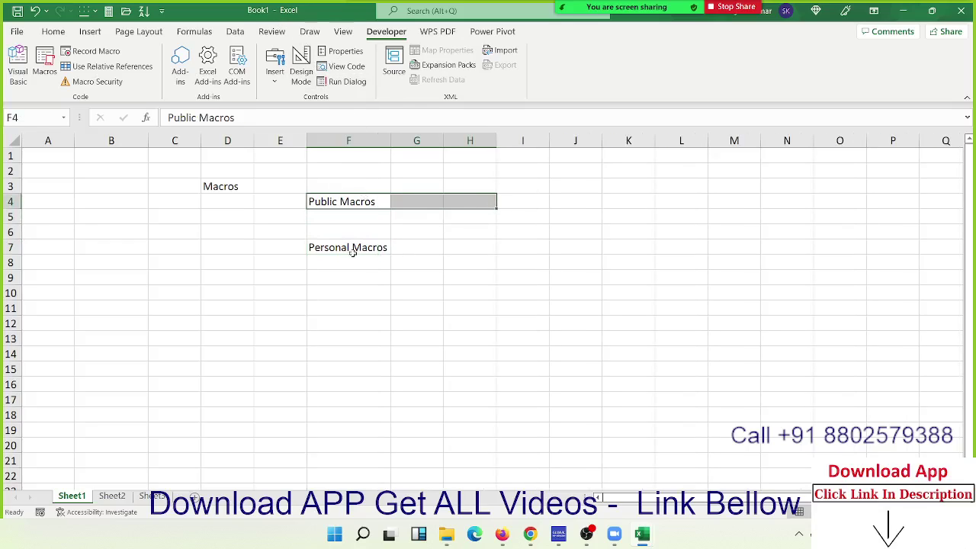
drag(350, 249, 437, 247)
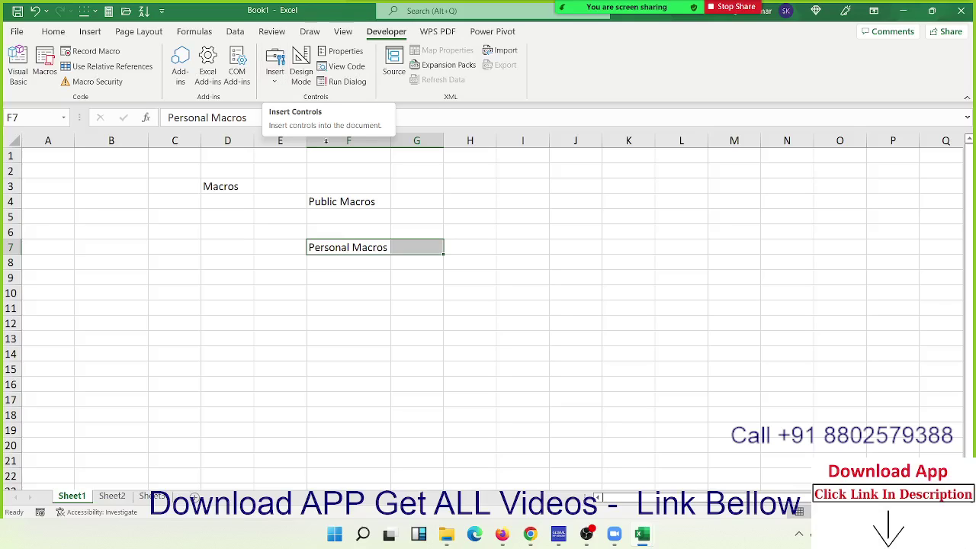
Step: Open and dismiss the macro list, then enter 'Add-ins' in cell G7
click(396, 259)
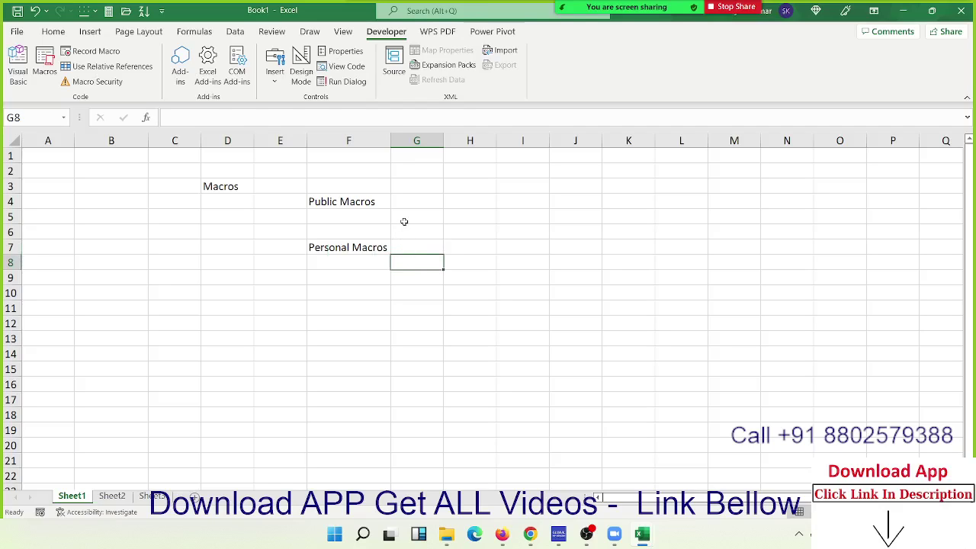
click(55, 64)
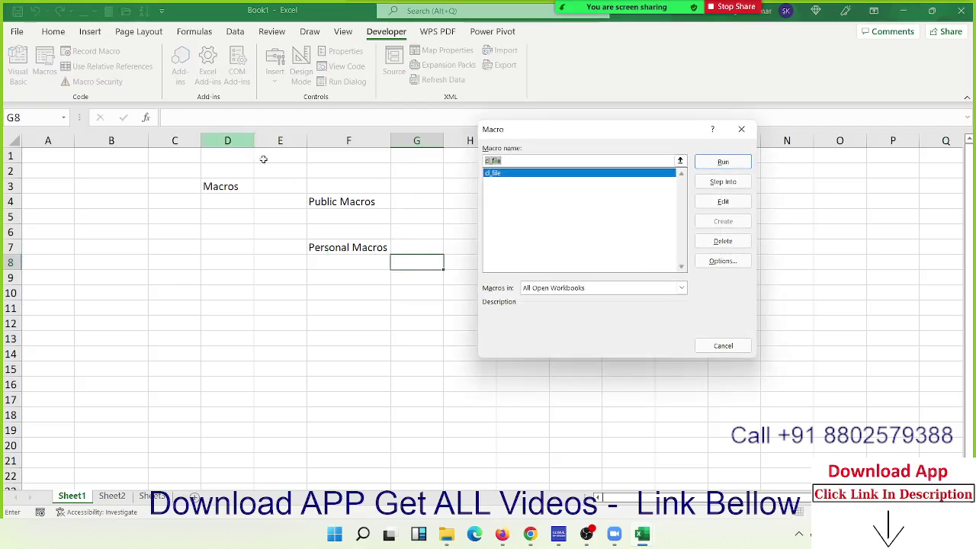
key(Escape)
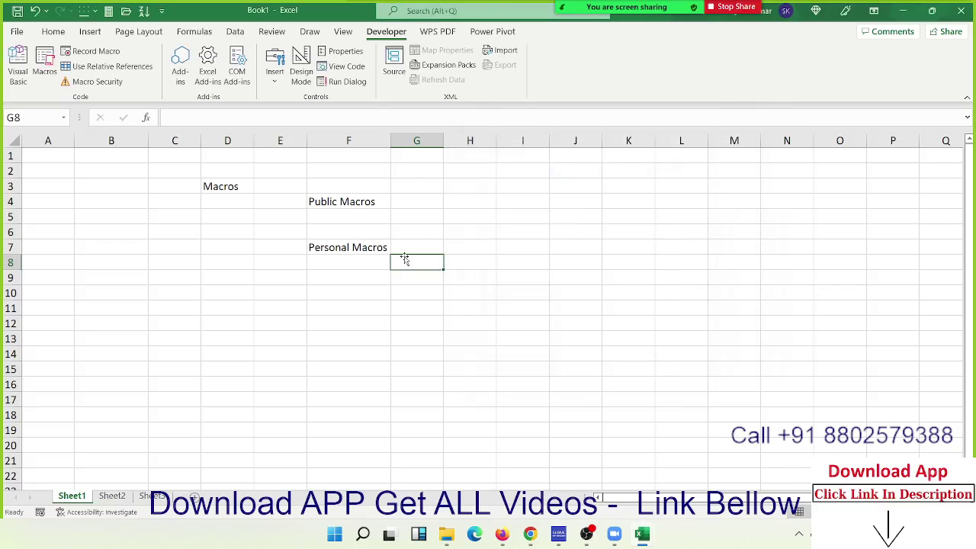
double_click(411, 244)
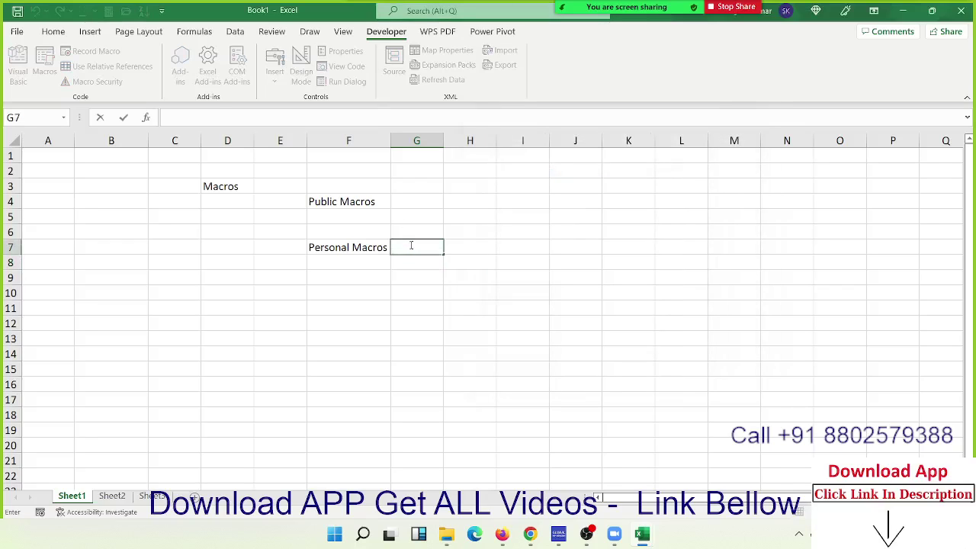
text(Ad)
text(d)
text(-ins)
key(Return)
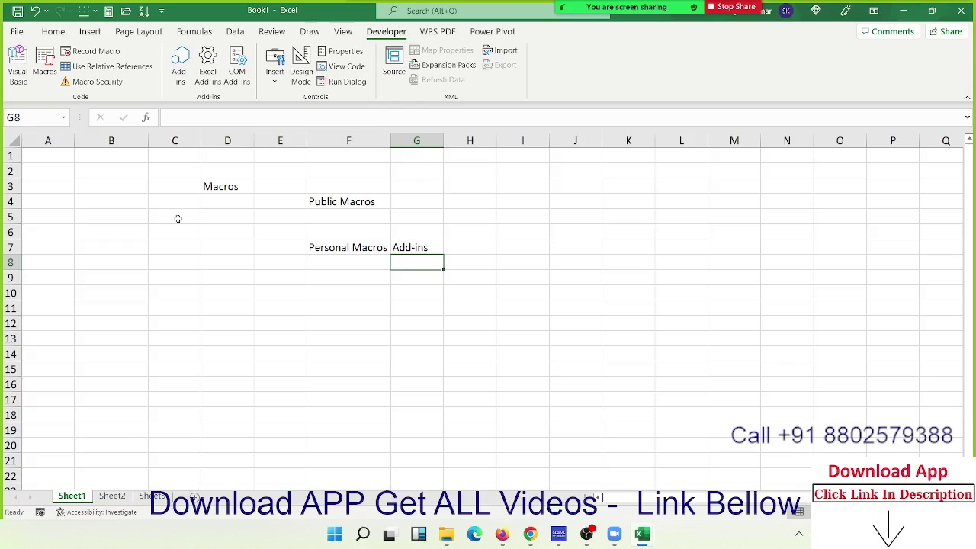
Step: View the inactive add-ins in Excel Options, then cancel without changes
click(17, 31)
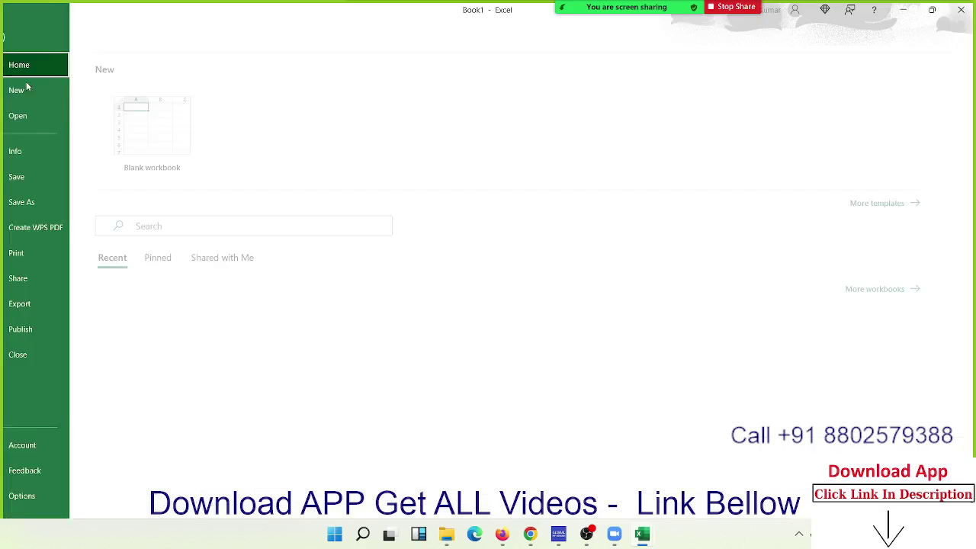
click(41, 495)
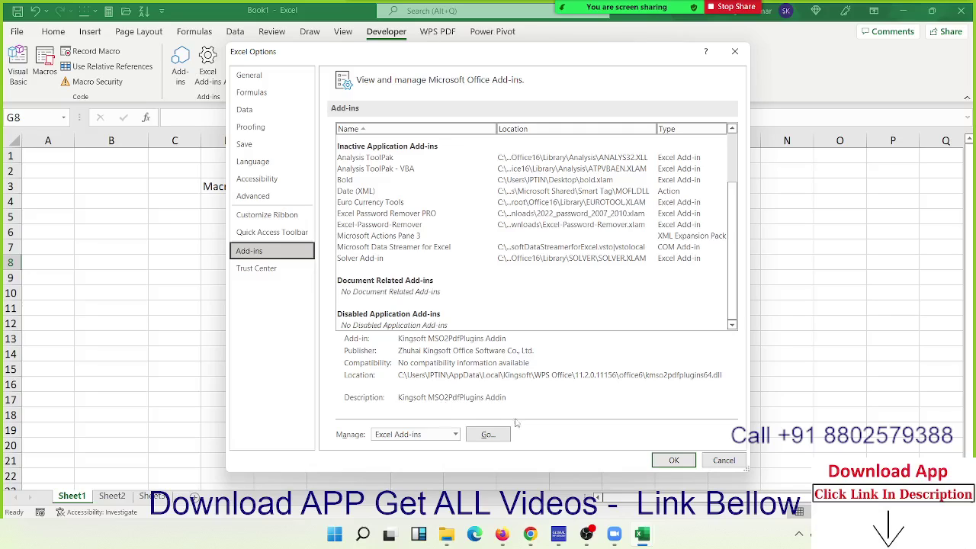
click(719, 460)
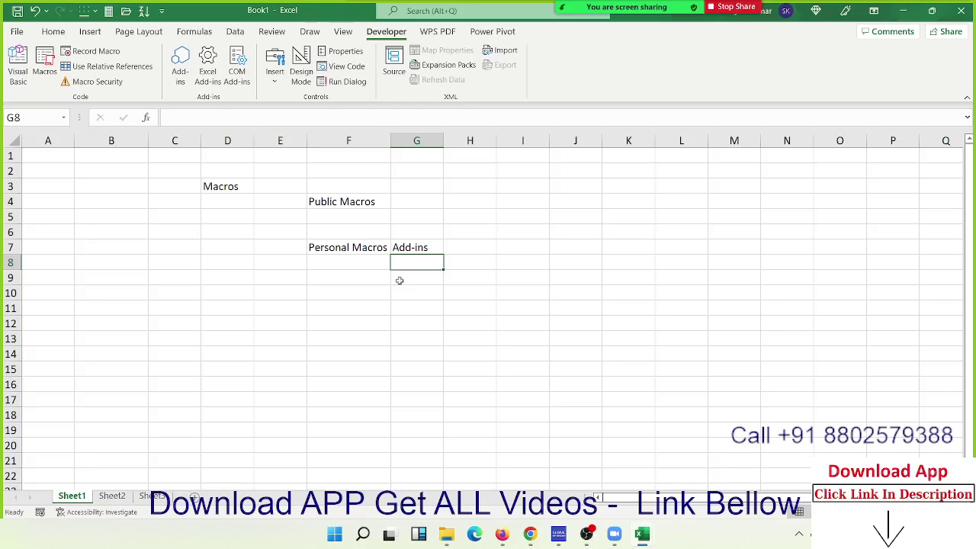
Step: Enter 'Event Macros' in cell F10 and open the Macro dialog listing cl_file
click(338, 290)
text(E)
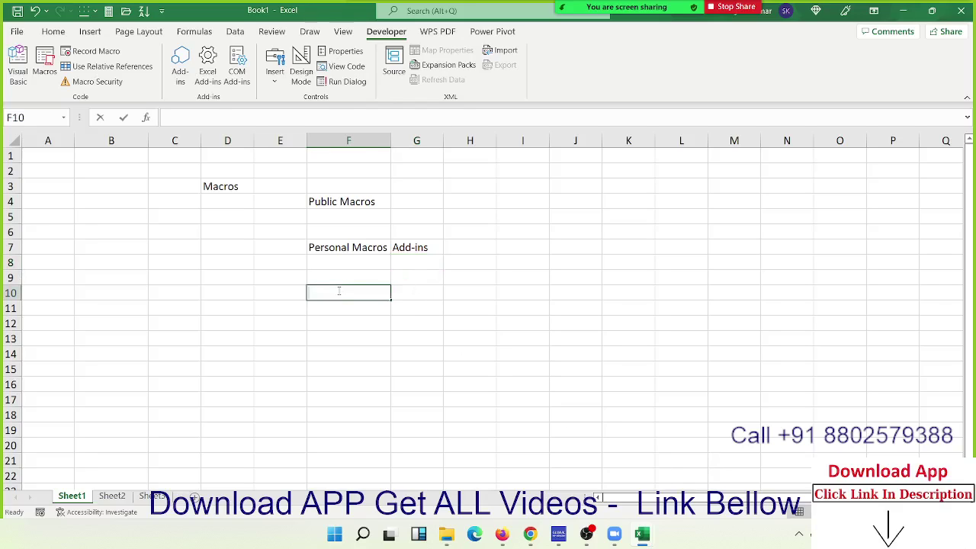
text(vent )
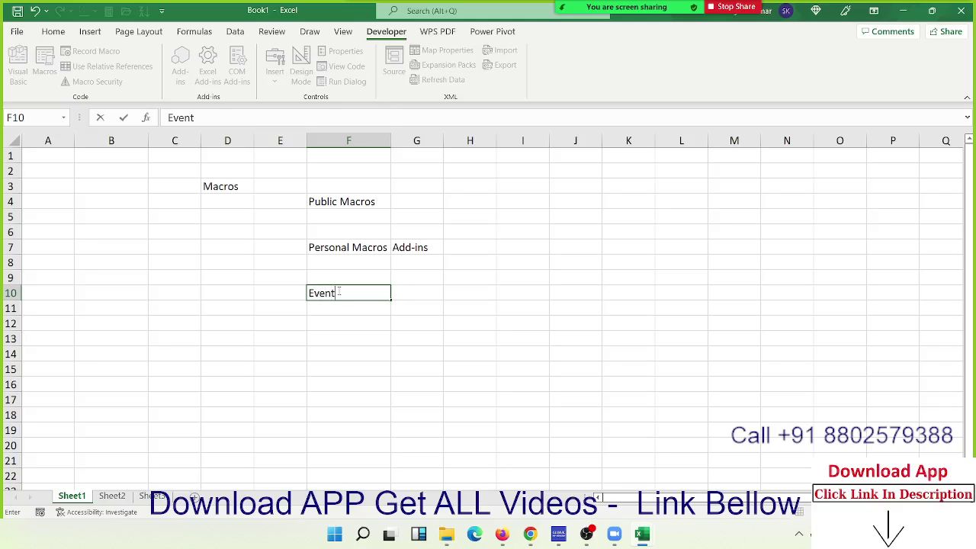
text(Macr)
text(os)
key(Return)
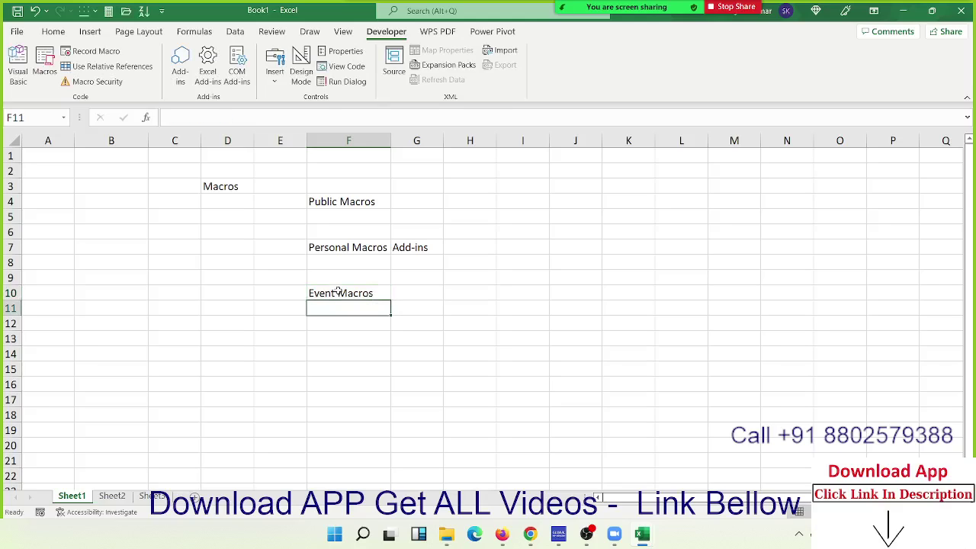
click(44, 68)
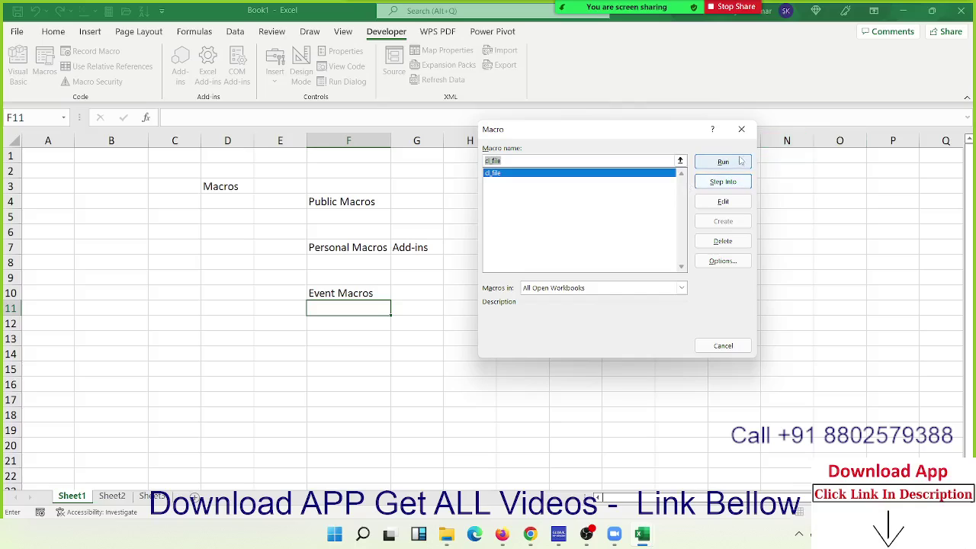
Step: View the cl_file macro's options, close the Macro dialog, and reselect cell F10
click(717, 263)
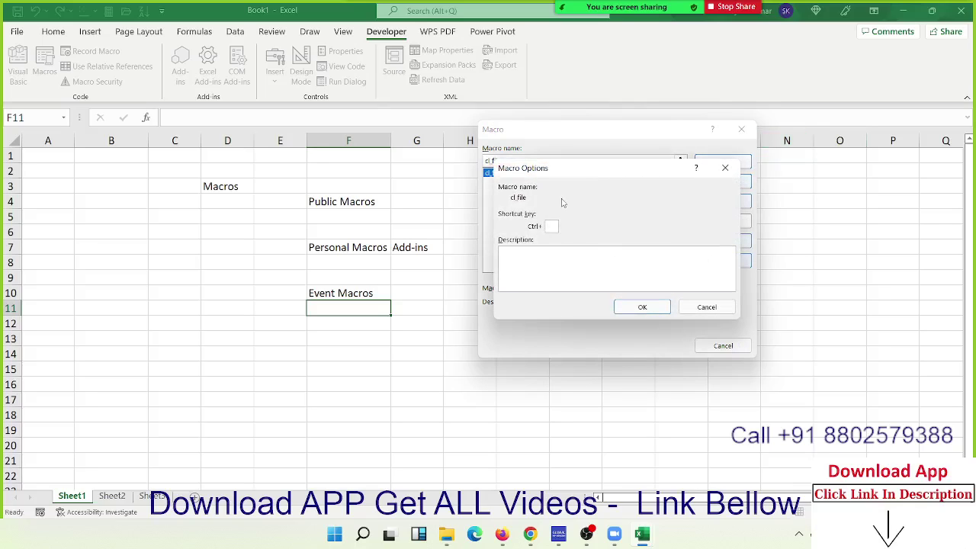
click(726, 167)
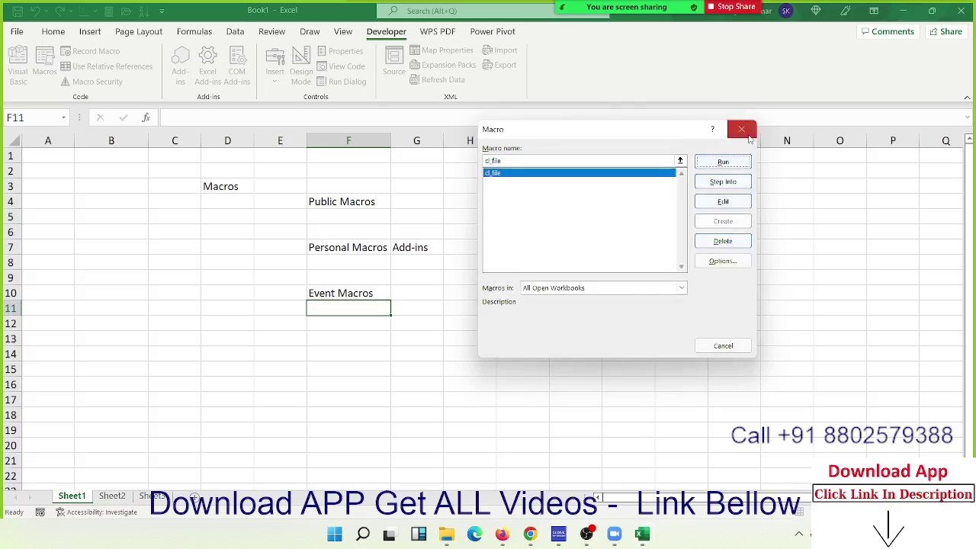
click(741, 129)
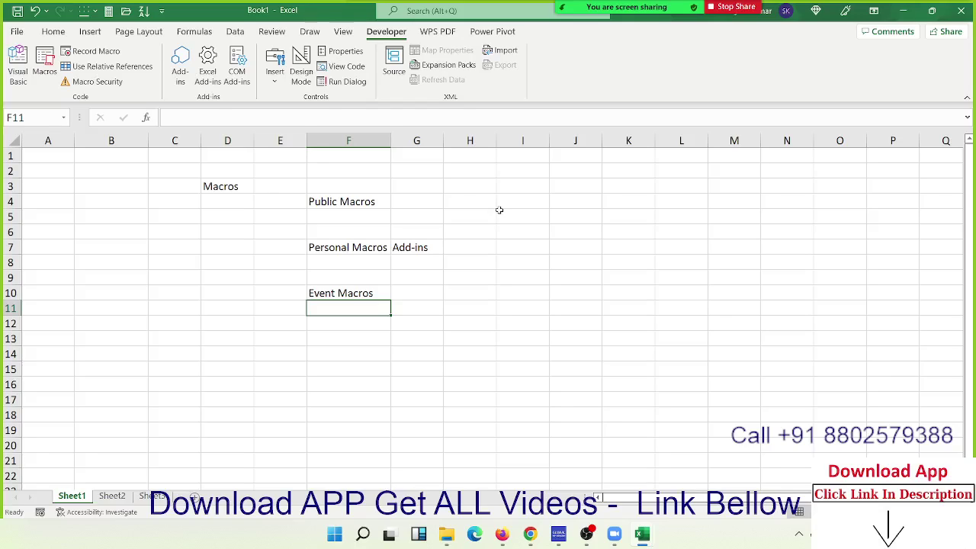
click(359, 295)
Step: Click cells F10 and N8 on the sheet, then switch to Sheet2
click(360, 279)
click(358, 293)
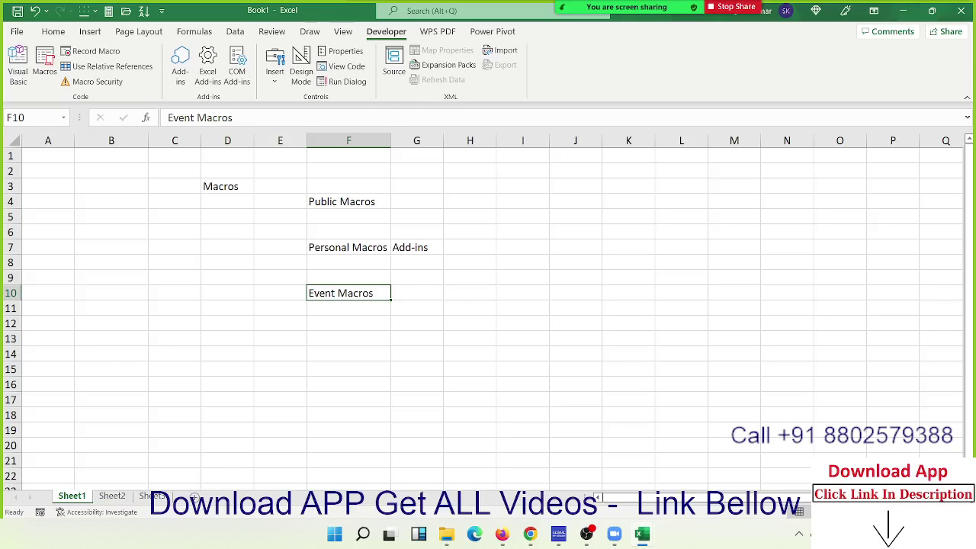
click(780, 261)
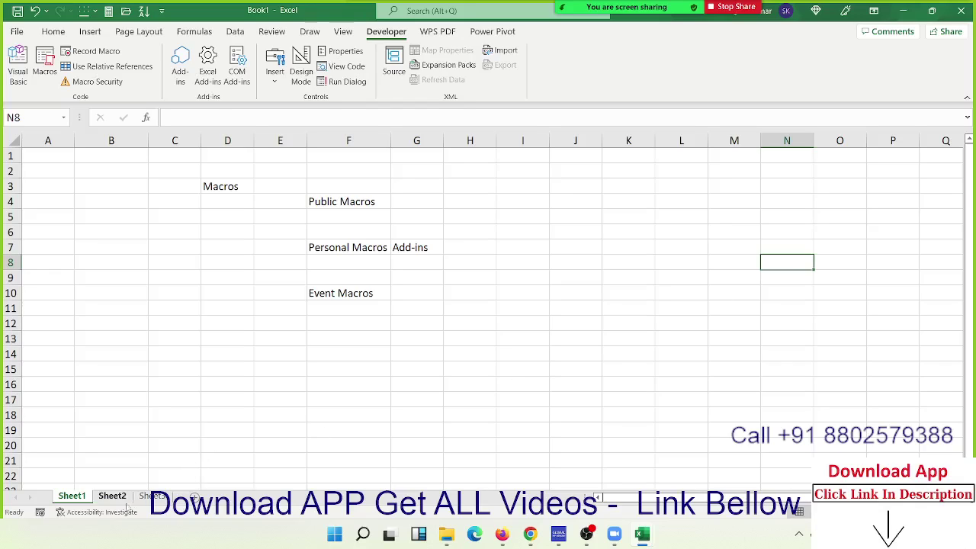
click(120, 497)
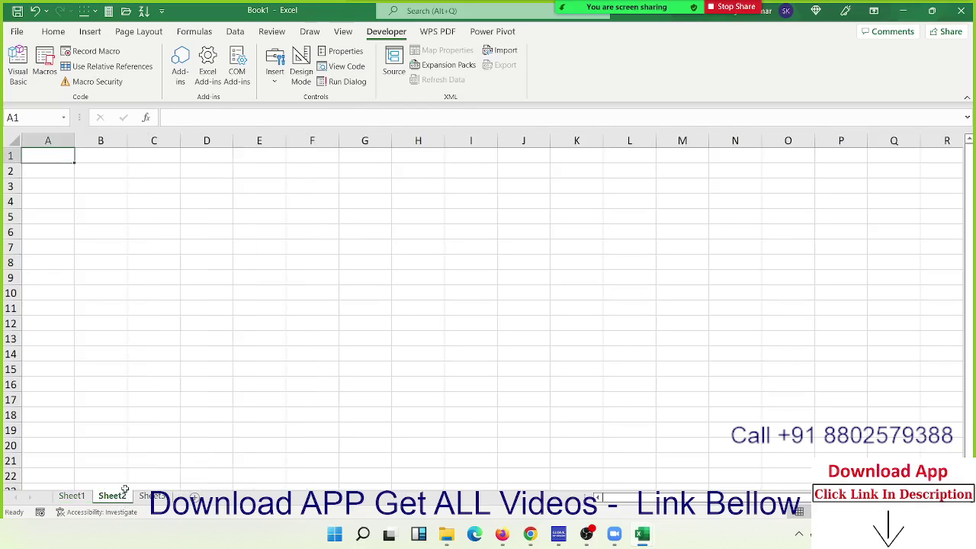
Step: Open Sheet2's code window with View Code from the tab's right-click menu
click(125, 488)
right_click(121, 497)
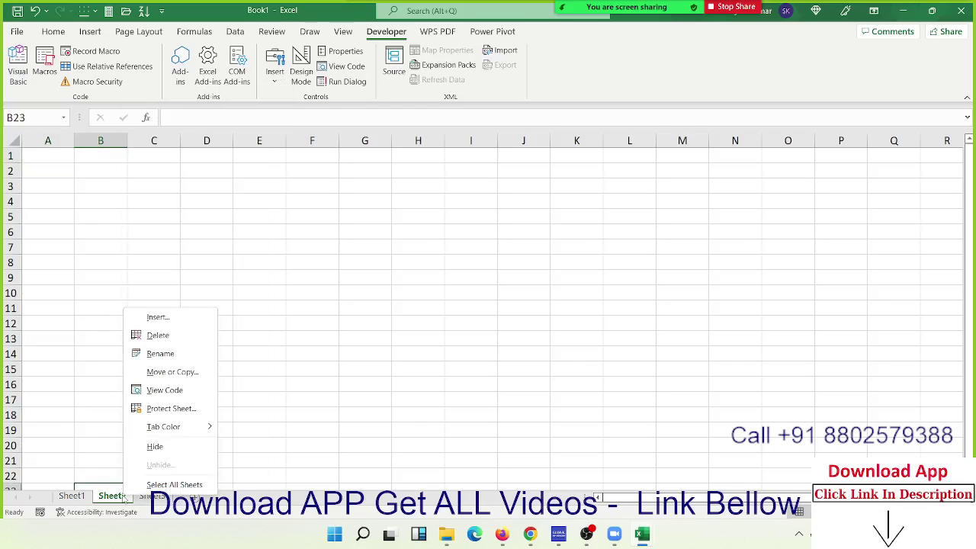
click(406, 298)
click(285, 242)
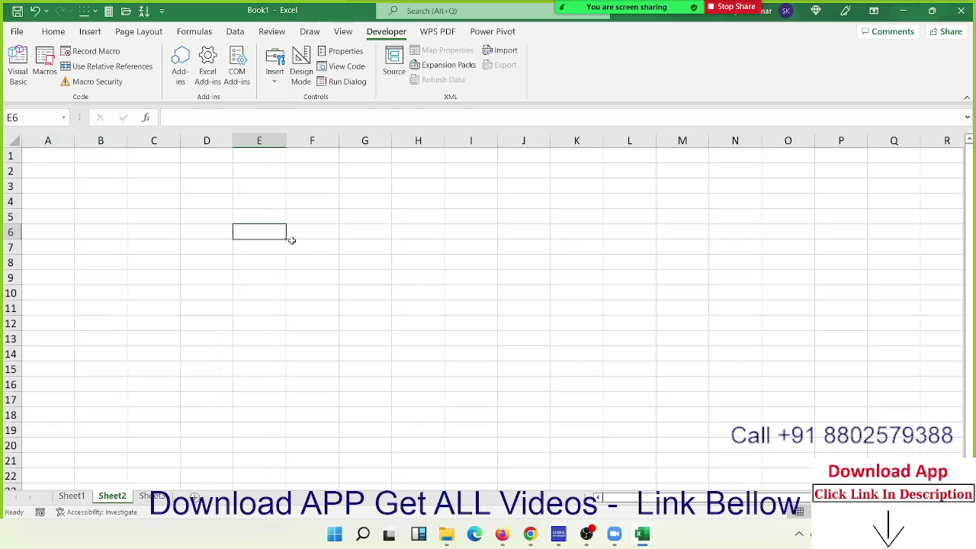
click(414, 253)
click(374, 308)
click(244, 245)
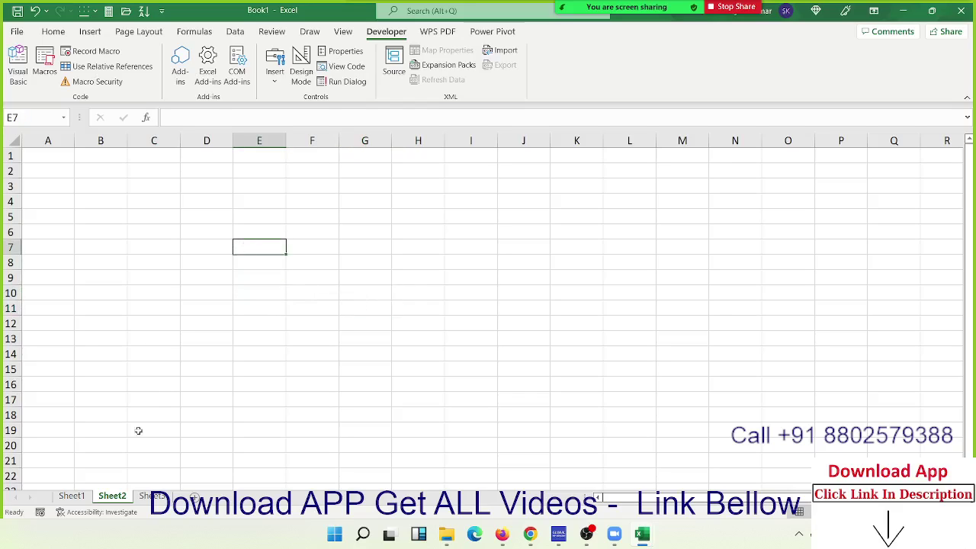
right_click(116, 496)
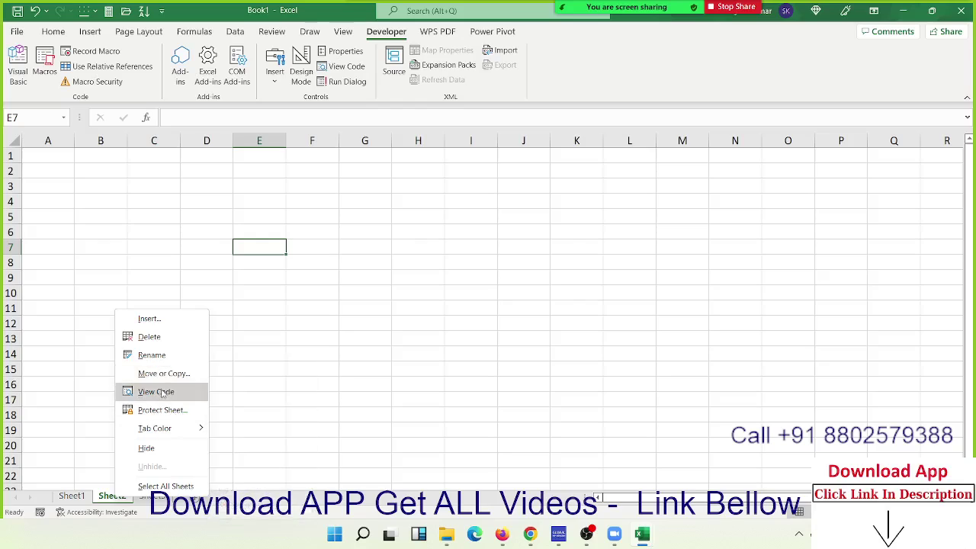
click(162, 393)
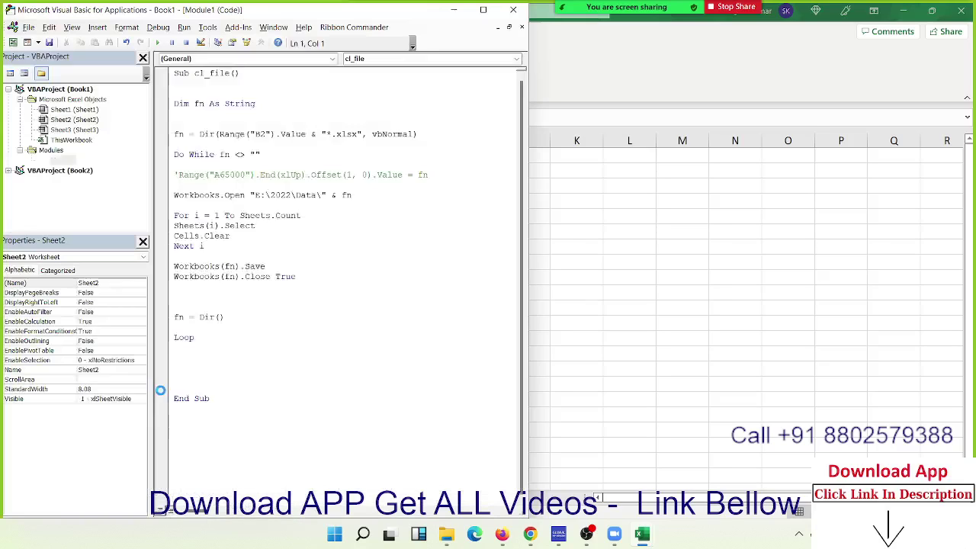
Step: Insert a Worksheet_SelectionChange procedure using the Object and Procedure dropdowns
click(229, 58)
click(218, 78)
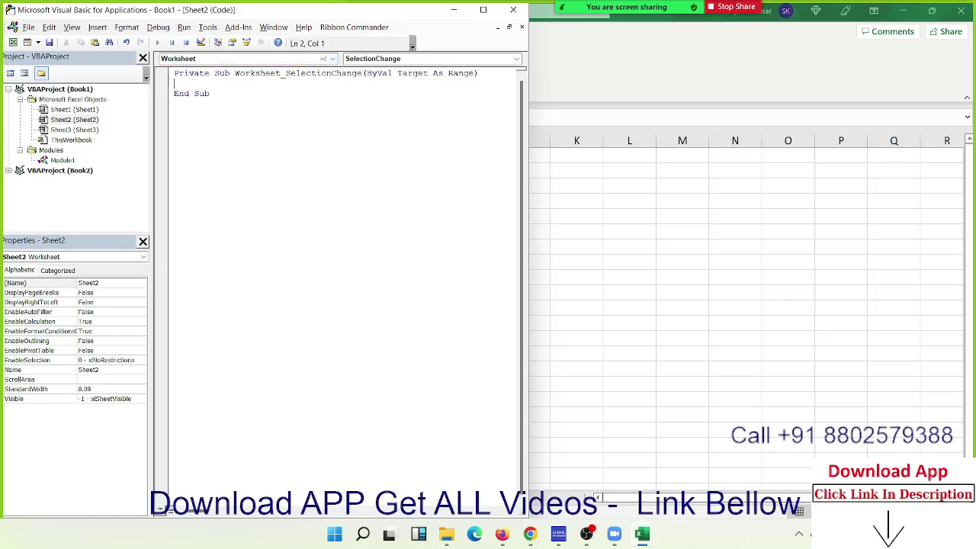
click(393, 58)
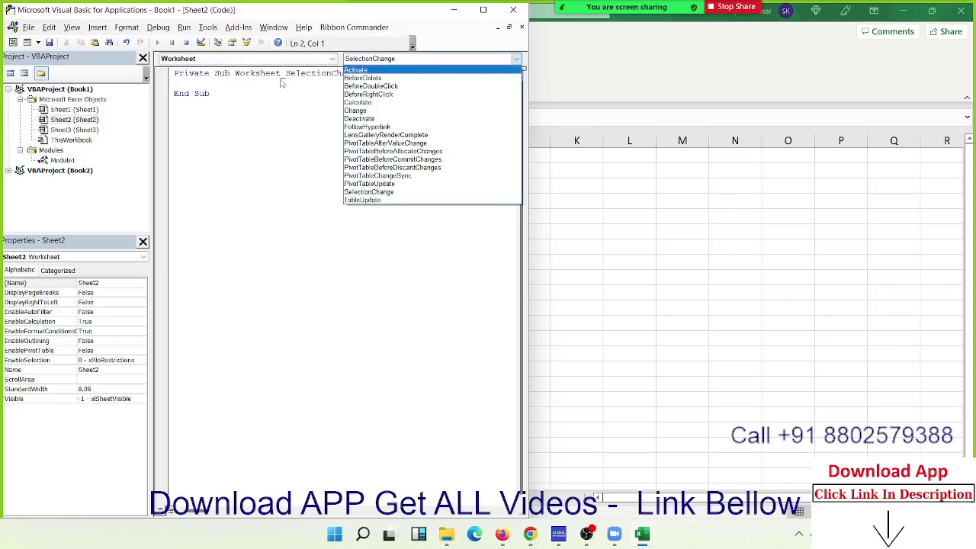
click(267, 134)
click(249, 74)
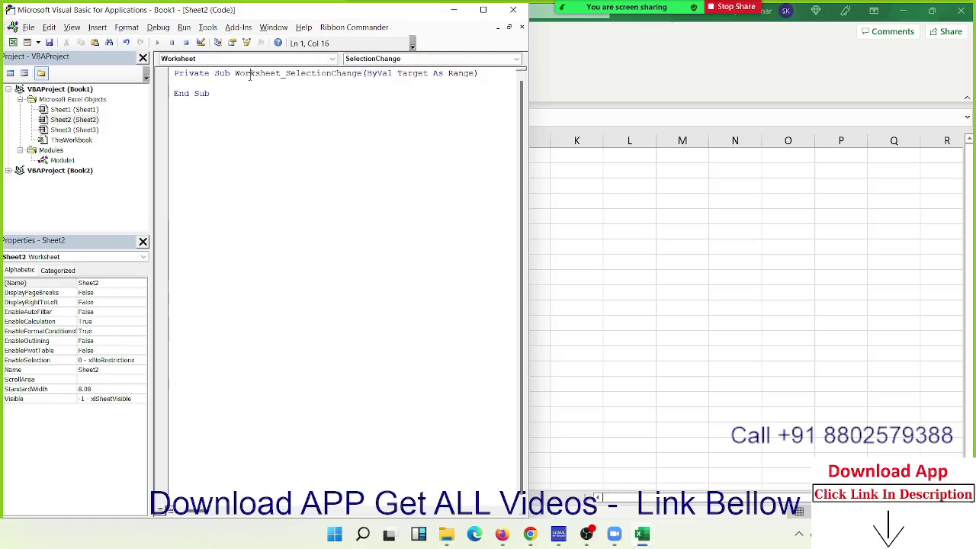
click(225, 82)
Step: Write activecell.Interior.Color=vbred inside the procedure using IntelliSense suggestions
key(Return)
text(a)
text(ctivecel)
text(l.in)
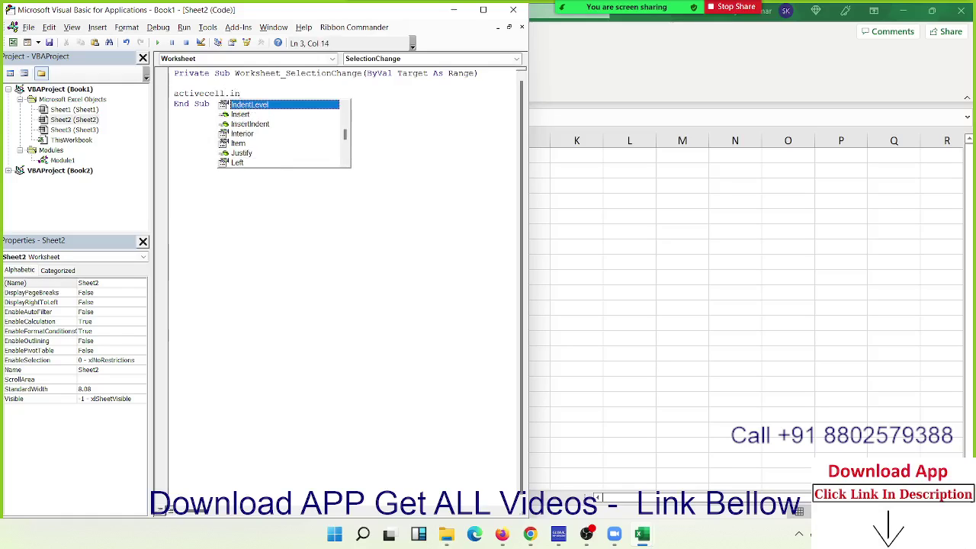
key(Down)
key(Down)
key(Down)
key(Tab)
text(.)
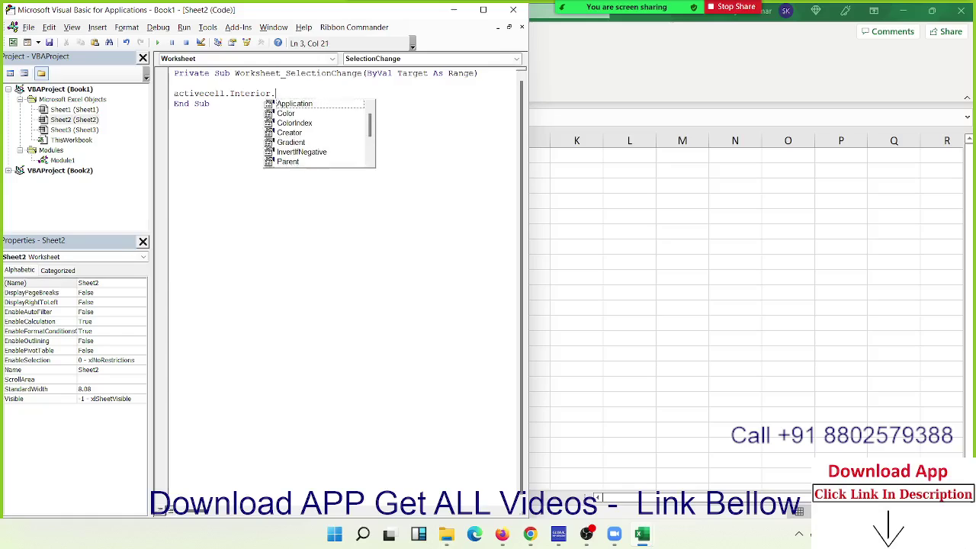
text(co)
key(Tab)
text(=)
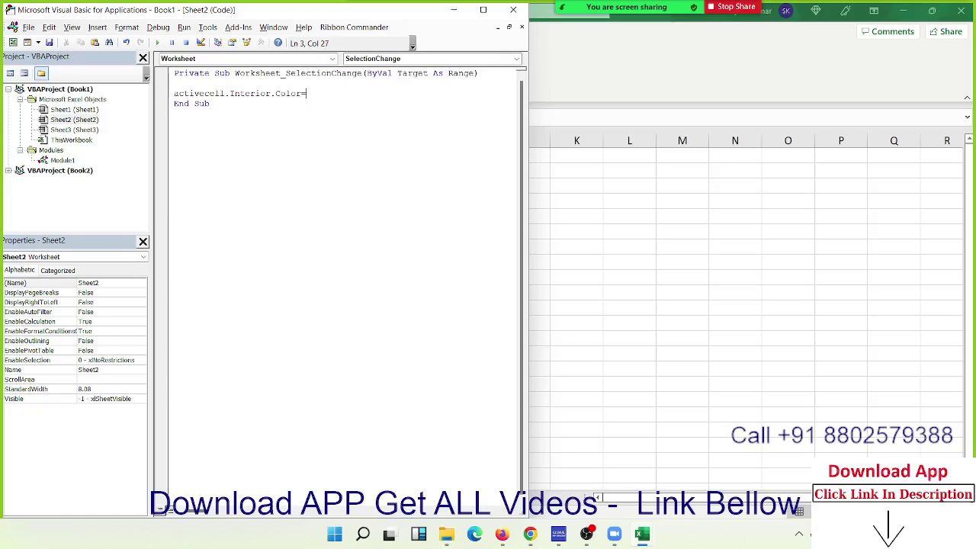
text(vbre)
text(d)
Step: Select scattered Sheet2 cells and ranges (N10, G12, E5, column G, K17:K18, P9) to turn them red
click(367, 119)
click(726, 293)
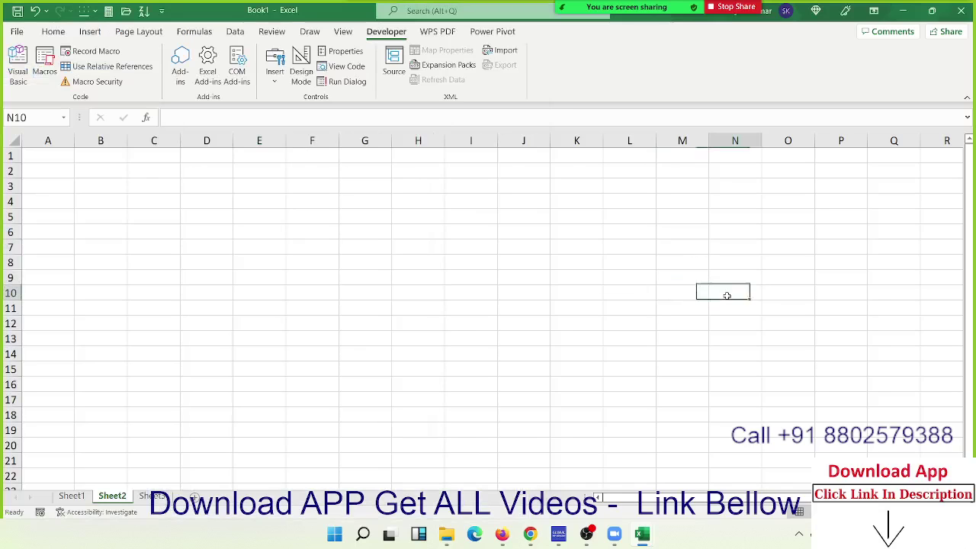
click(344, 323)
shift+click(336, 307)
click(281, 216)
click(364, 140)
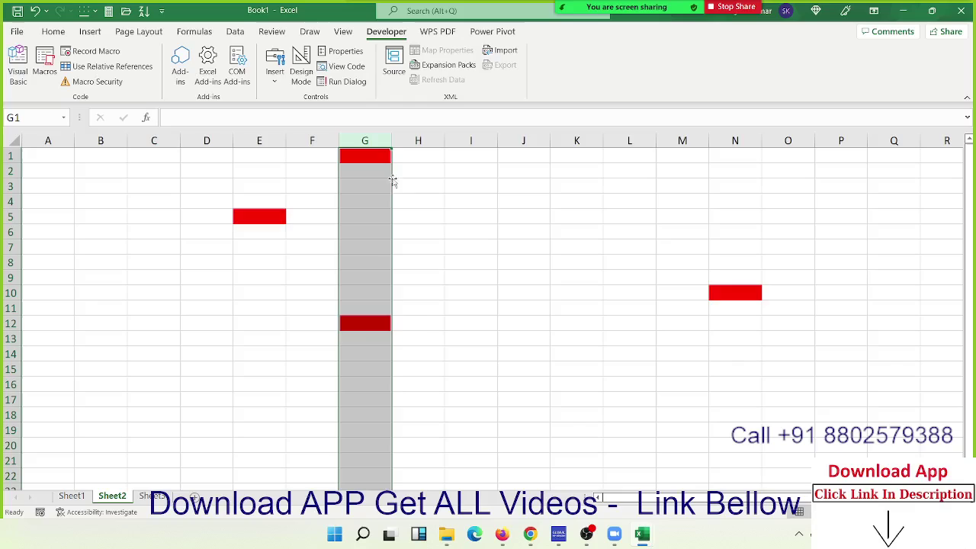
click(435, 220)
click(279, 258)
click(141, 251)
click(139, 171)
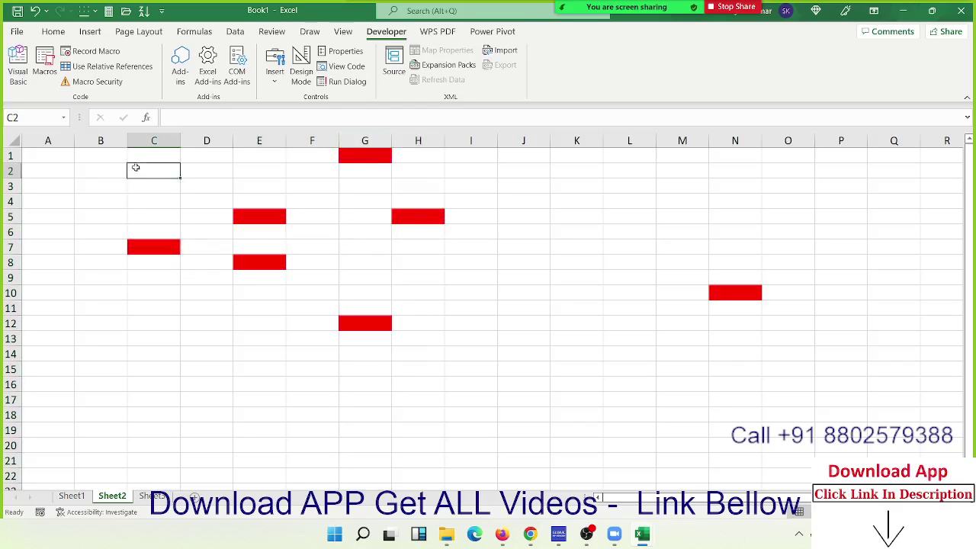
click(86, 191)
click(66, 293)
click(202, 354)
click(259, 446)
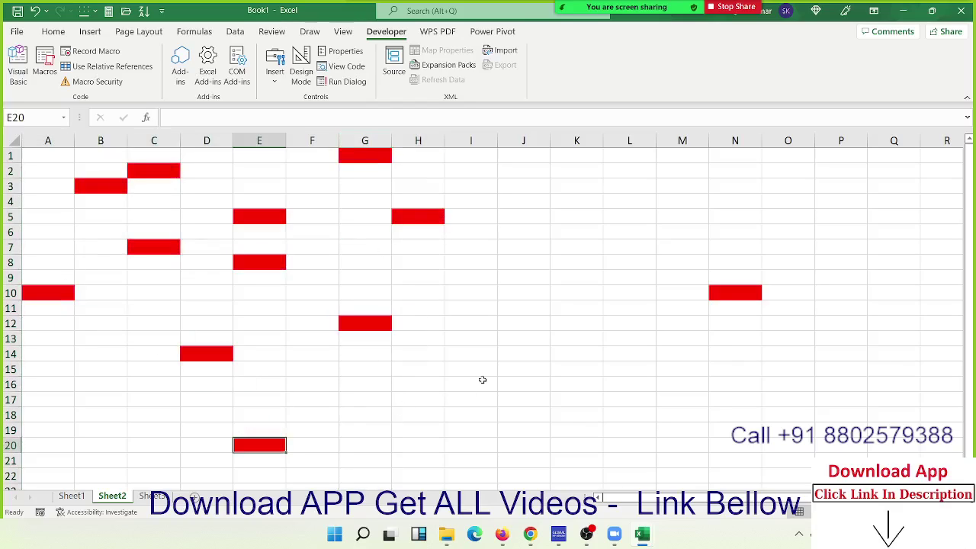
click(477, 384)
click(593, 229)
shift+click(593, 216)
click(728, 171)
click(577, 309)
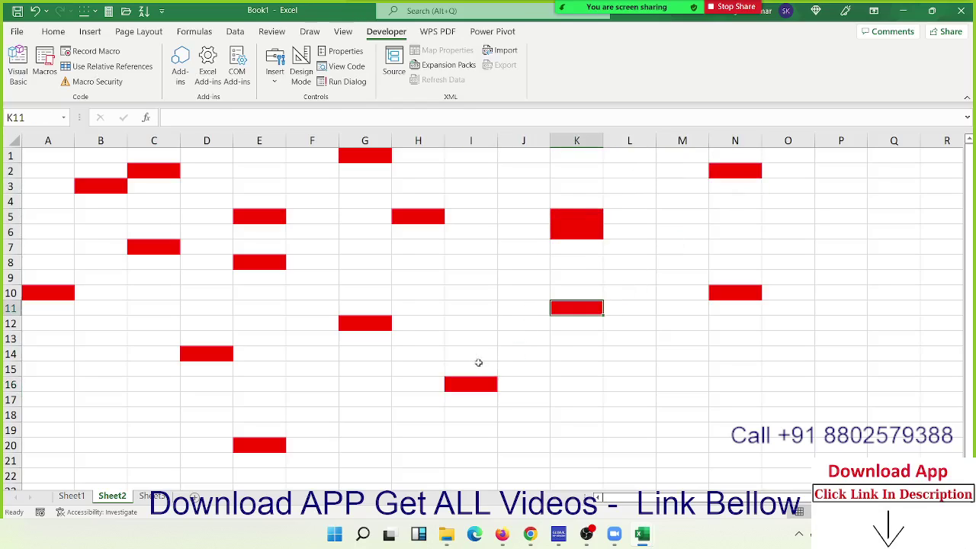
drag(577, 400, 577, 414)
click(795, 403)
click(817, 278)
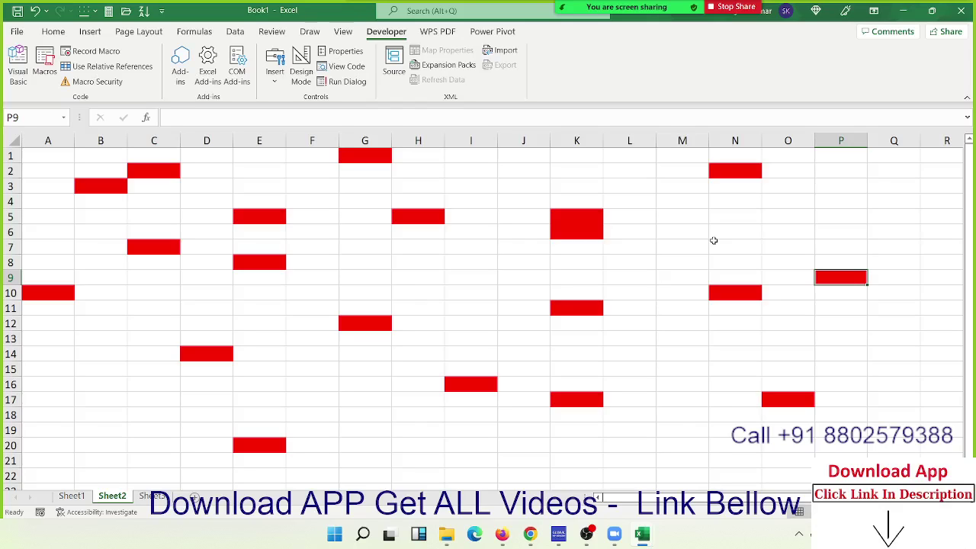
Step: Switch to the VBA editor to view the SelectionChange code, then back to Excel
key(alt+F11)
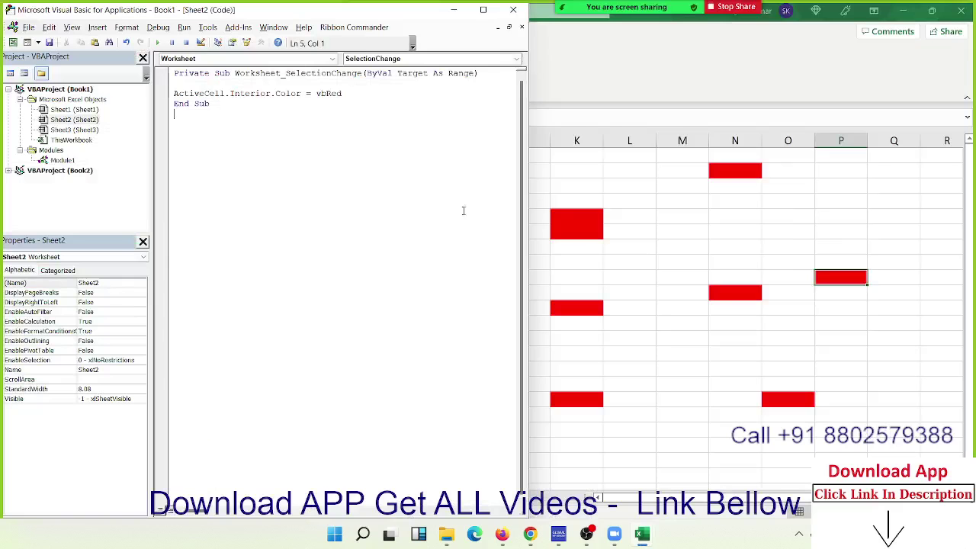
click(196, 73)
key(alt+F11)
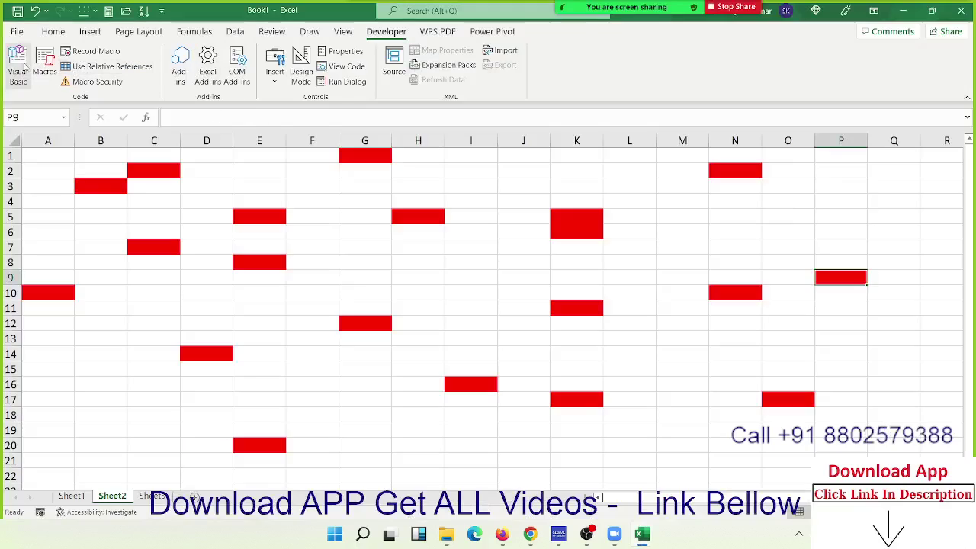
Step: Open and close the Macros list, then reopen the editor and highlight Worksheet_SelectionChange
click(44, 61)
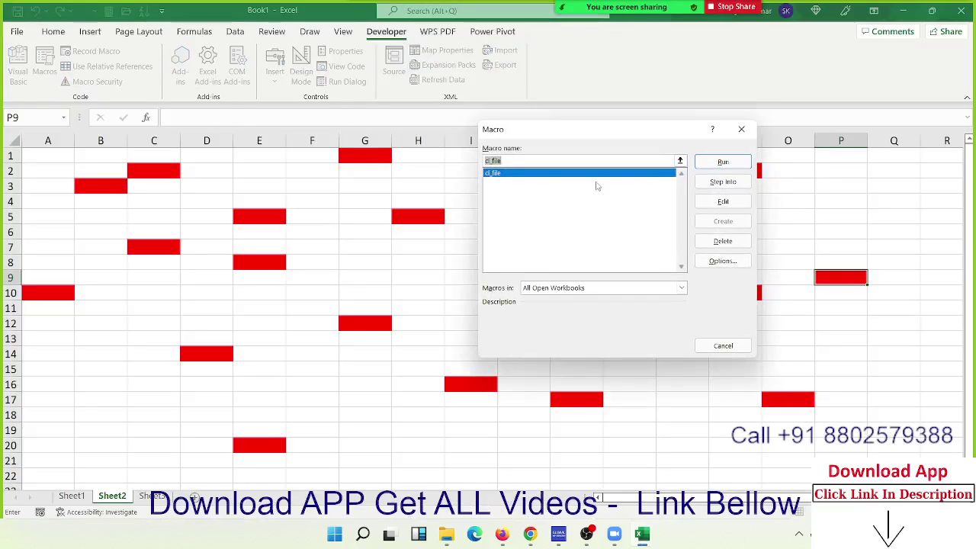
click(741, 129)
key(alt+F11)
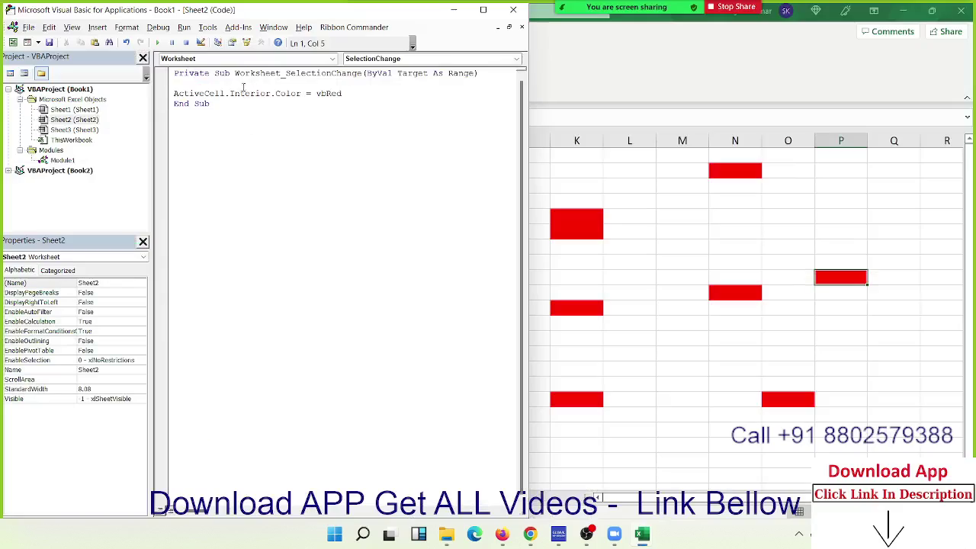
double_click(326, 74)
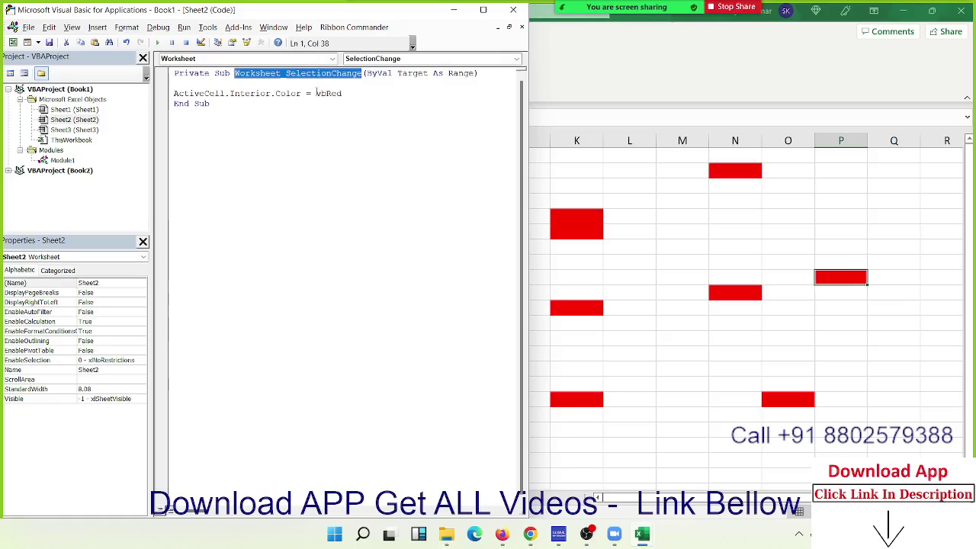
Step: Switch to Sheet1 and walk through the Public Macros, Personal Macros and Add-ins labels
click(419, 95)
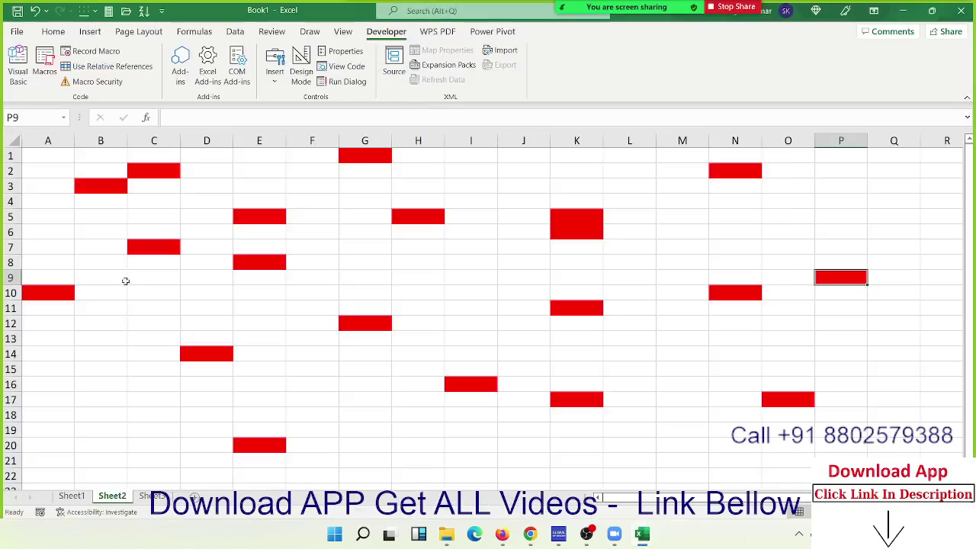
click(72, 497)
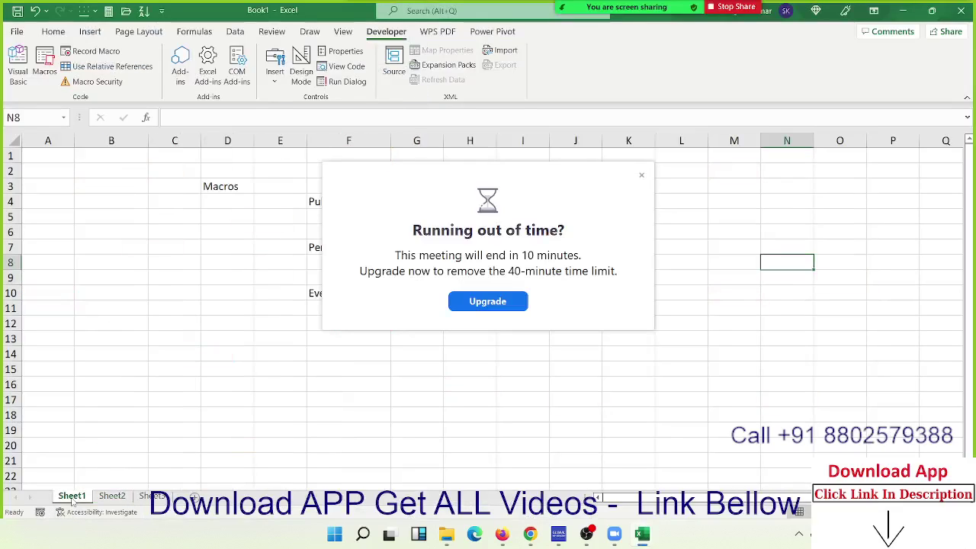
click(642, 174)
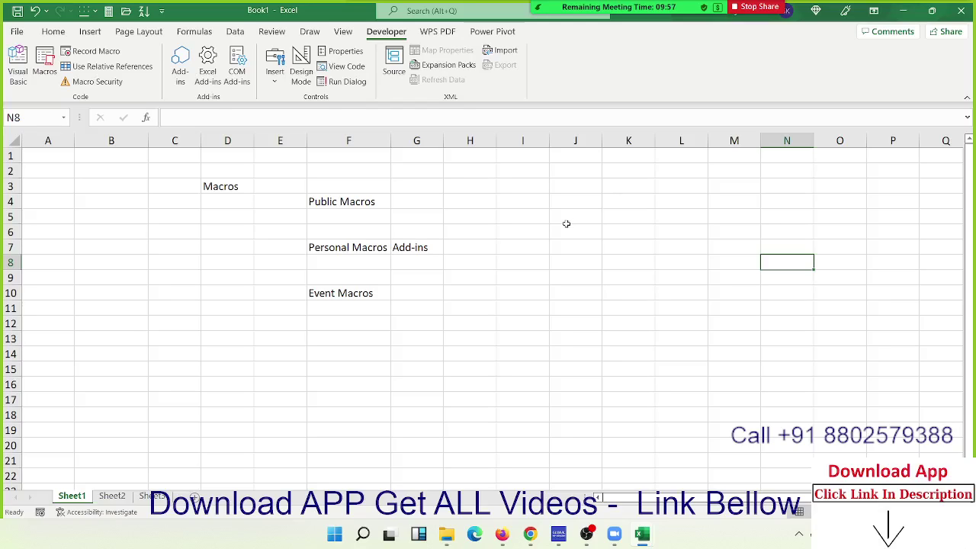
click(362, 210)
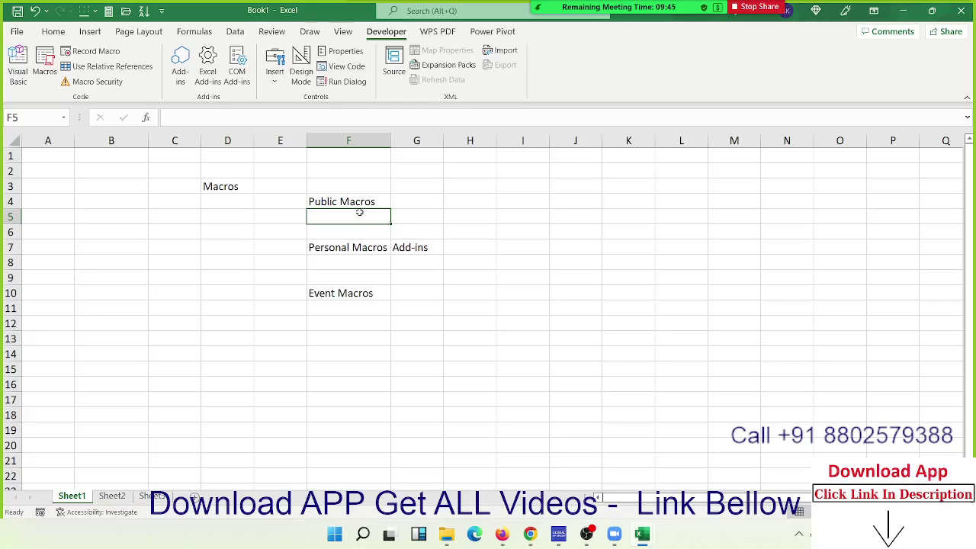
click(368, 244)
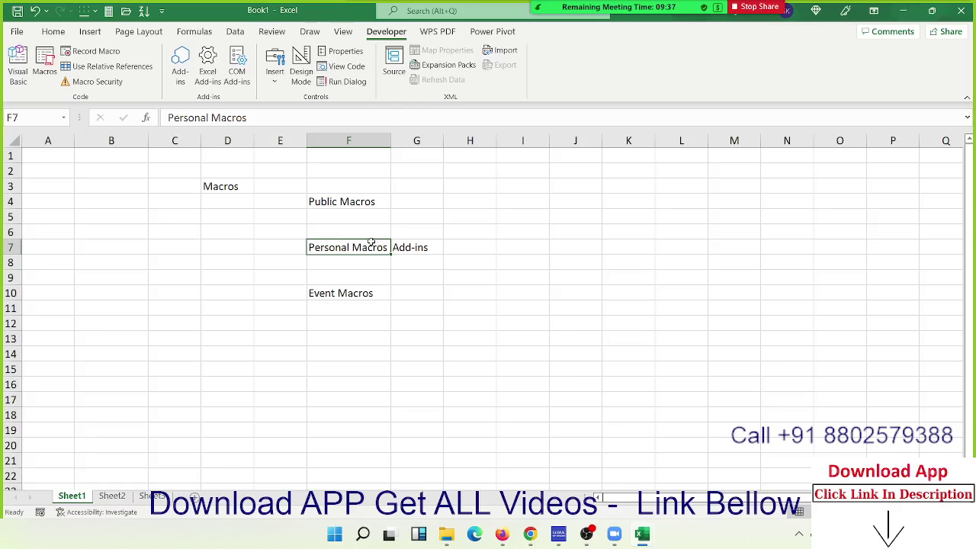
key(Right)
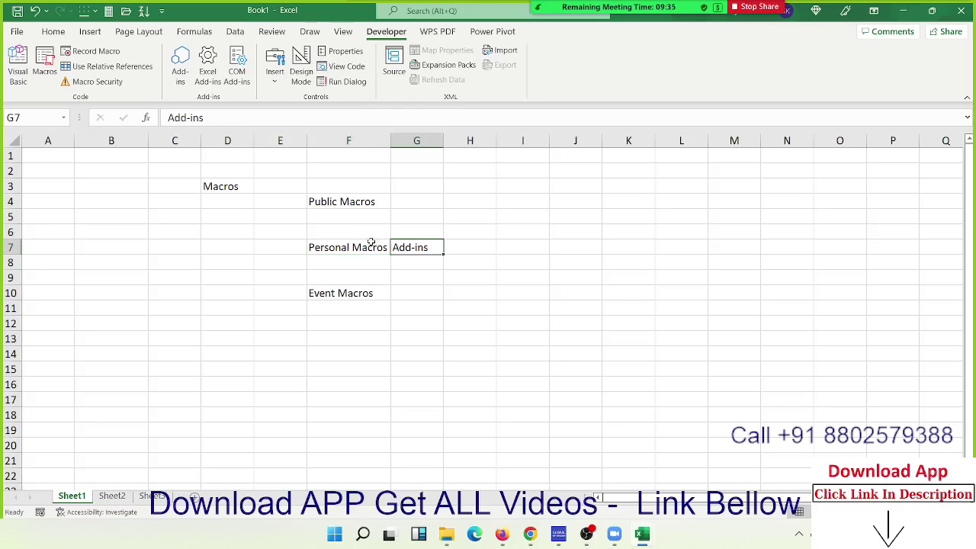
click(391, 203)
click(402, 248)
Step: Select cell F10 holding the Event Macros label
click(377, 299)
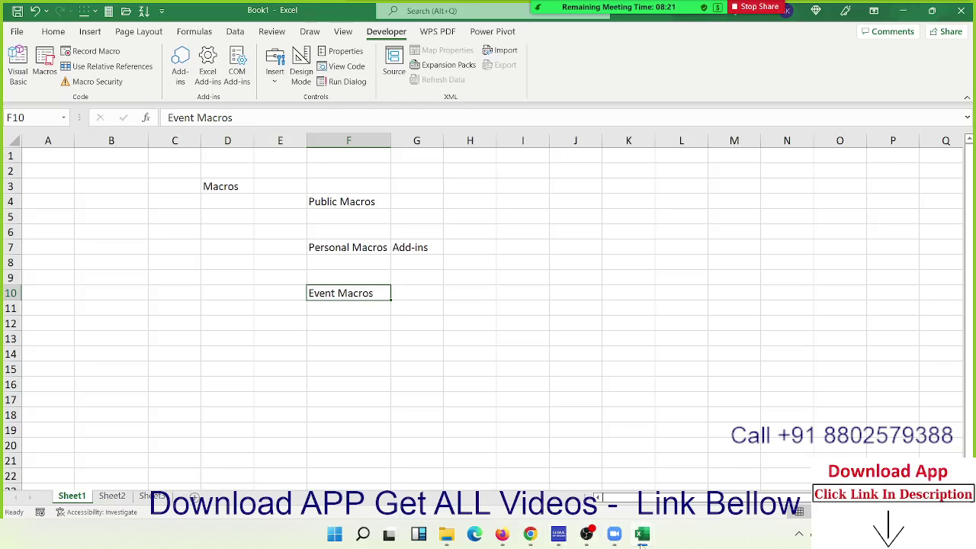
Step: Bring the VBA editor to the front and open the ThisWorkbook code window
mouse_move(643, 535)
click(503, 465)
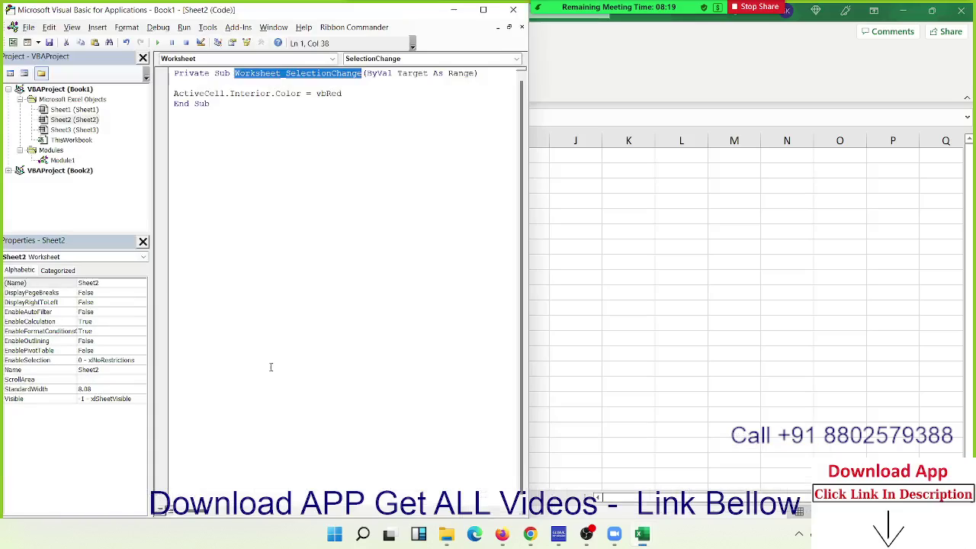
click(57, 140)
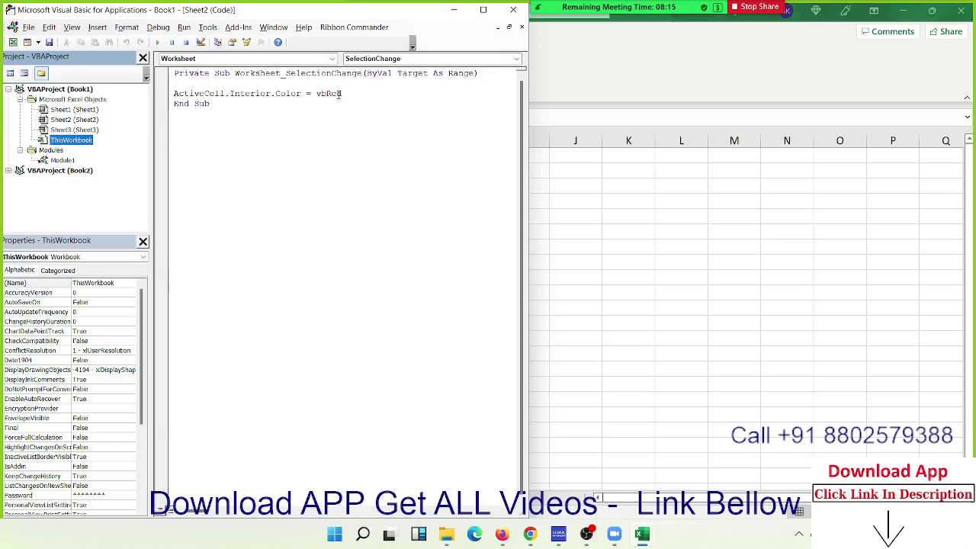
click(64, 140)
double_click(64, 140)
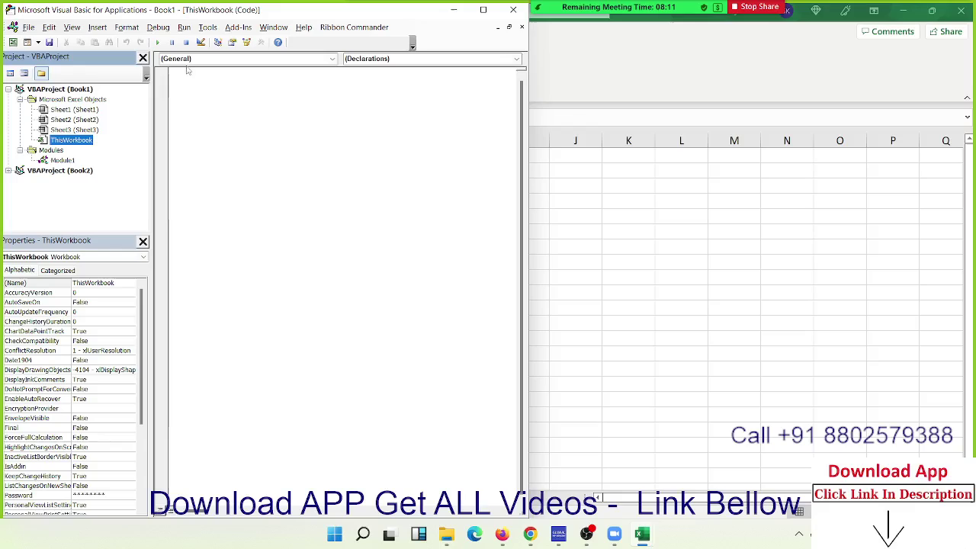
Step: Create an empty Workbook_Open procedure with blank lines inside, then return to Excel
click(186, 58)
click(186, 70)
click(332, 59)
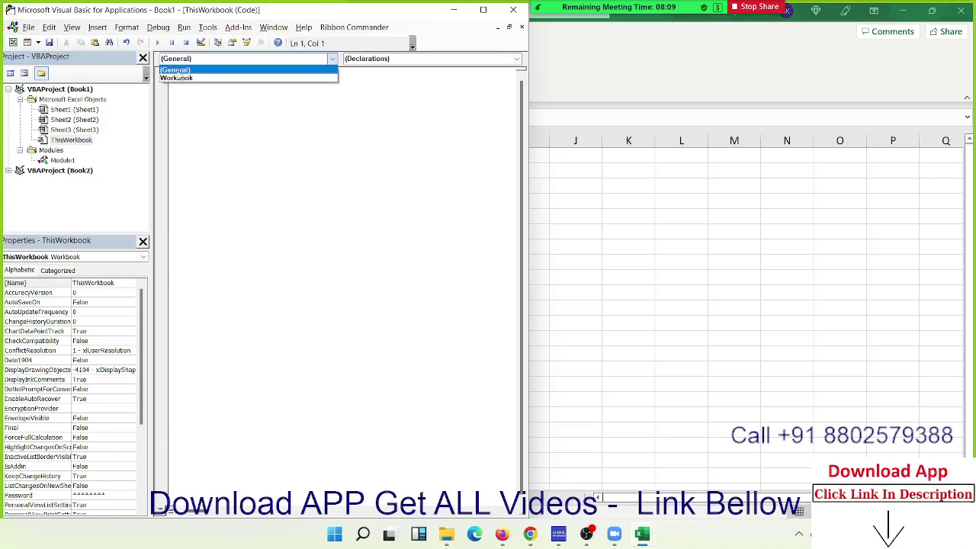
click(336, 77)
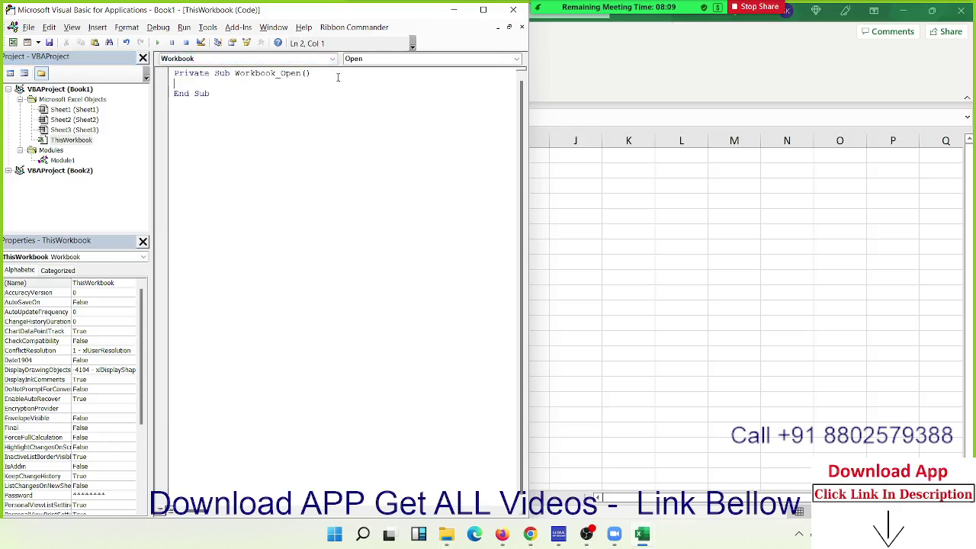
drag(215, 73, 310, 73)
click(214, 74)
key(Down)
key(Return)
key(Return)
drag(191, 103, 183, 84)
click(588, 229)
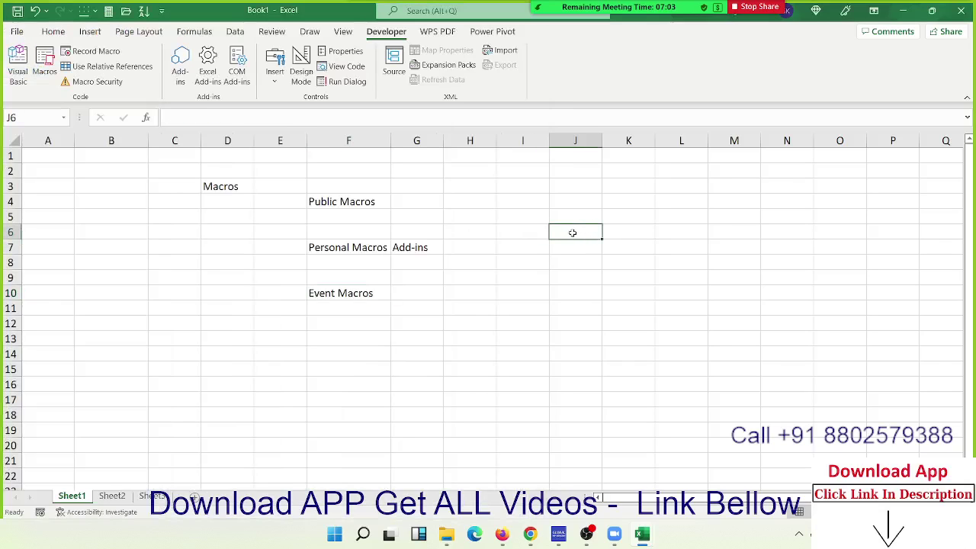